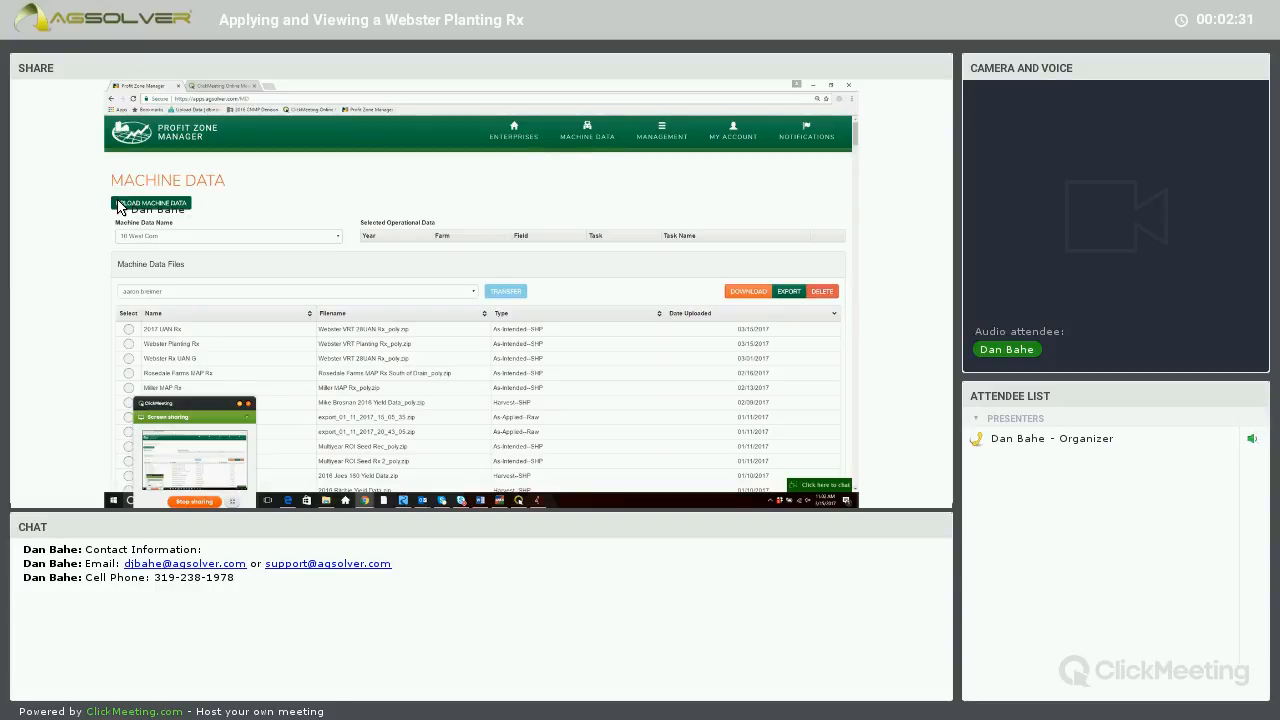
Start a machine data upload of type As-Intended--SHP, browse for its file, and close the upload without saving.
{"action": "left_click", "coordinate": [118, 206]}
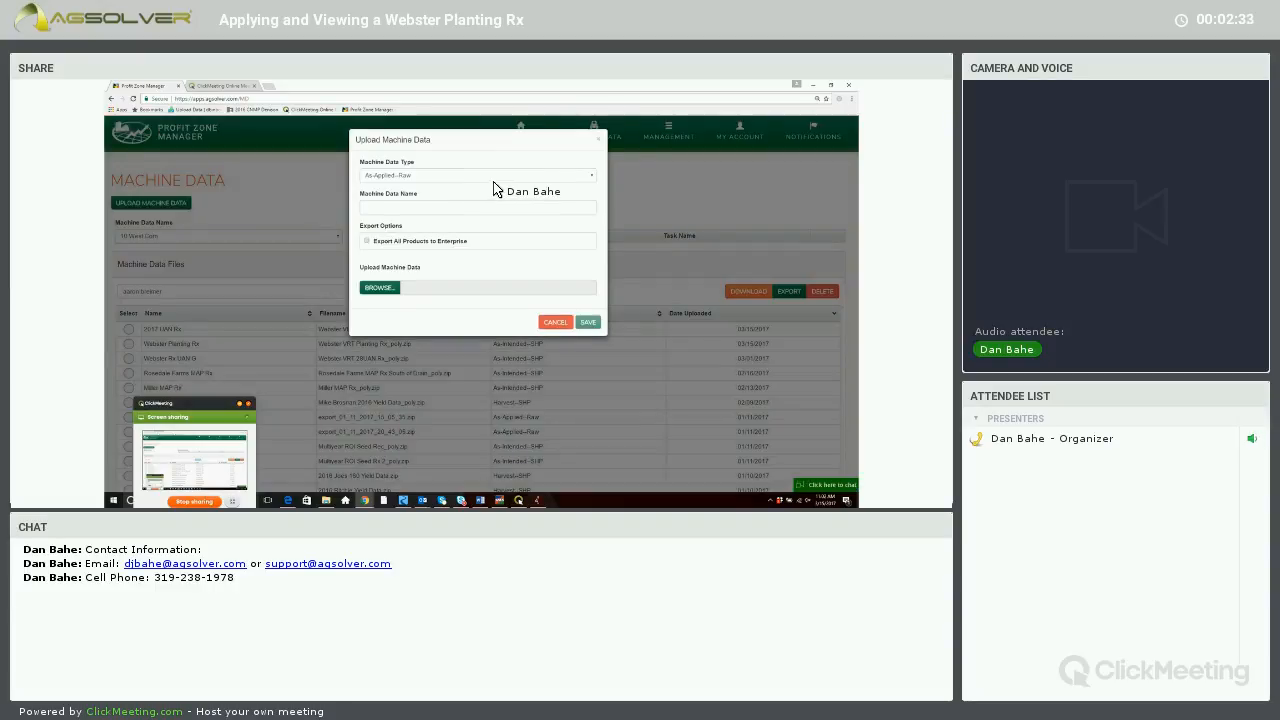
{"action": "left_click", "coordinate": [492, 178]}
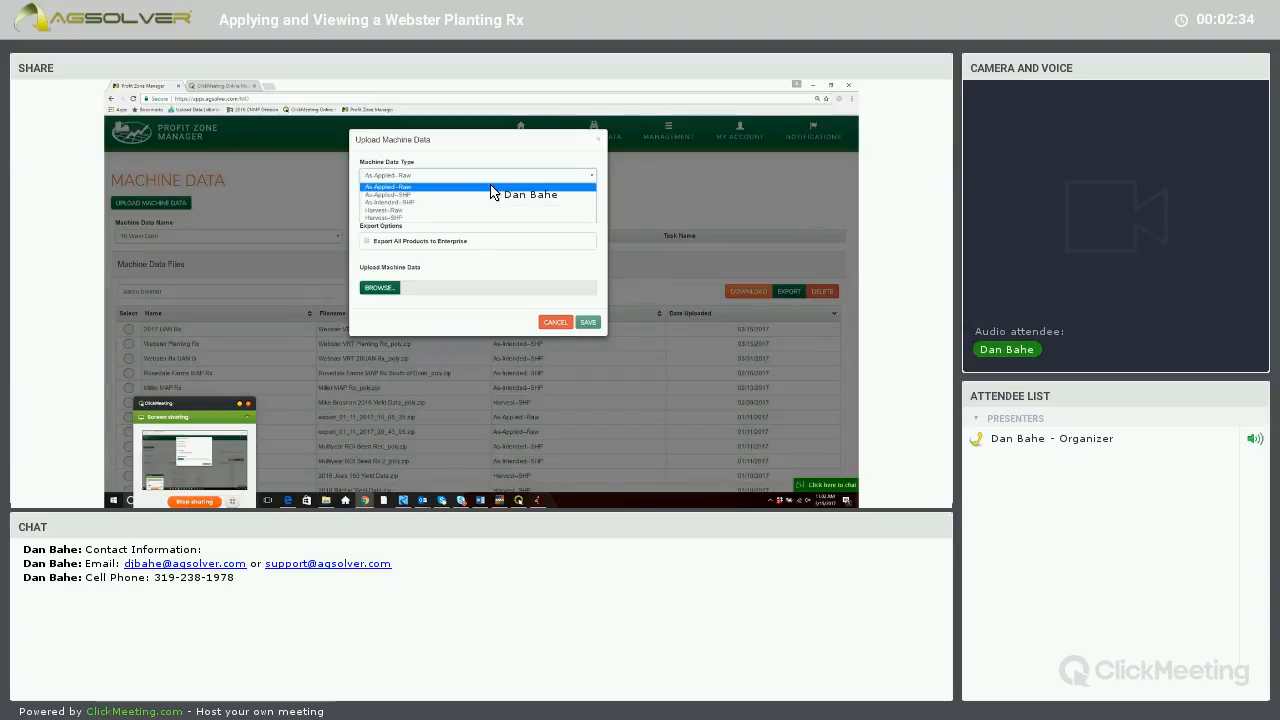
{"action": "left_click", "coordinate": [399, 203]}
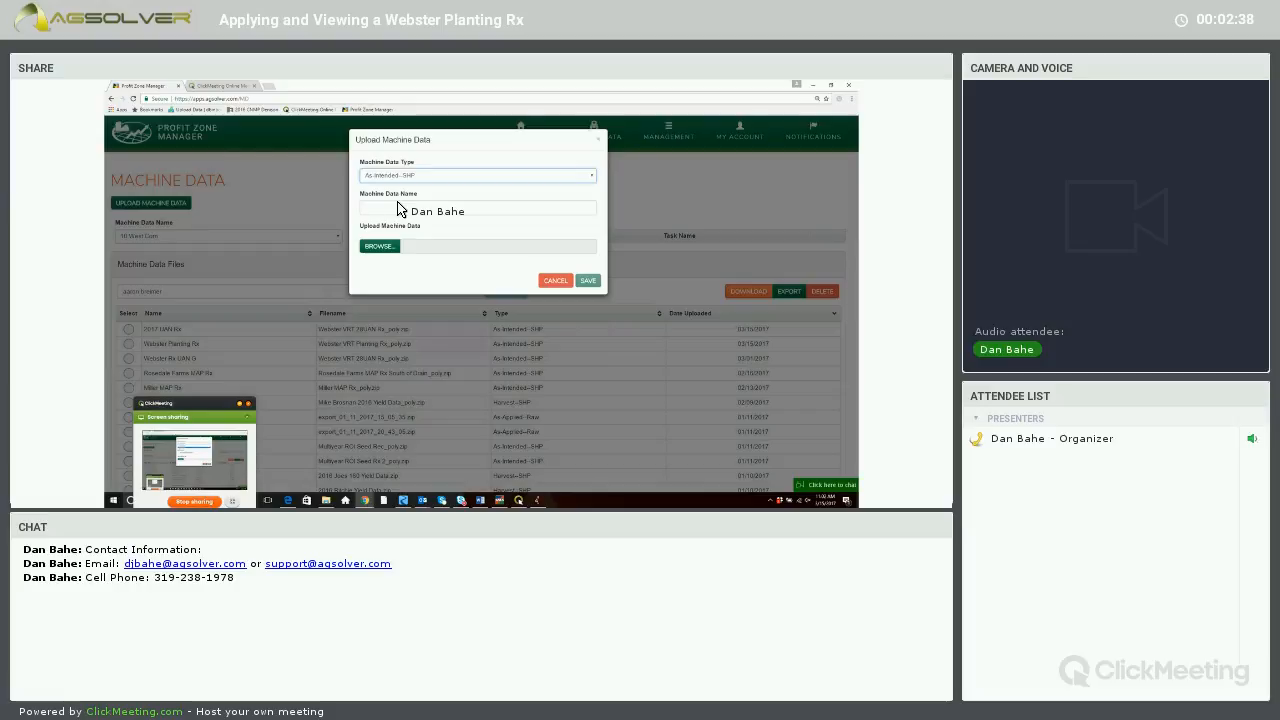
{"action": "left_click", "coordinate": [398, 208]}
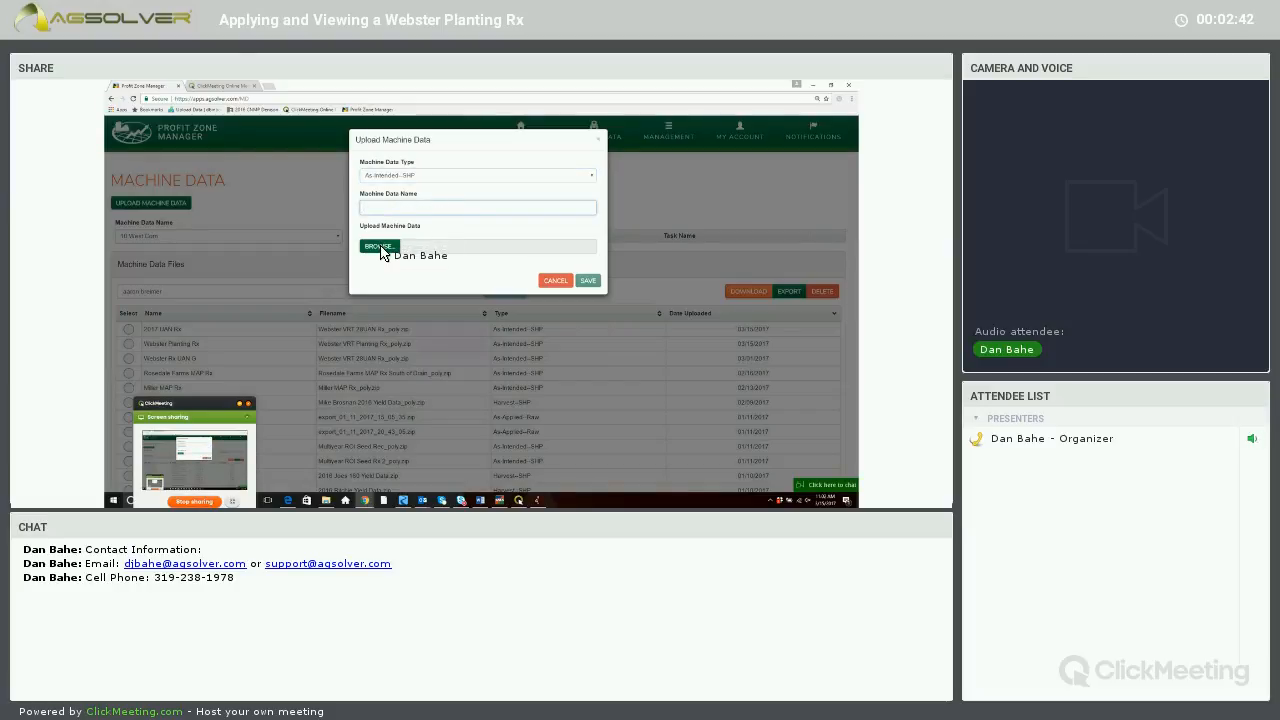
{"action": "left_click", "coordinate": [380, 247]}
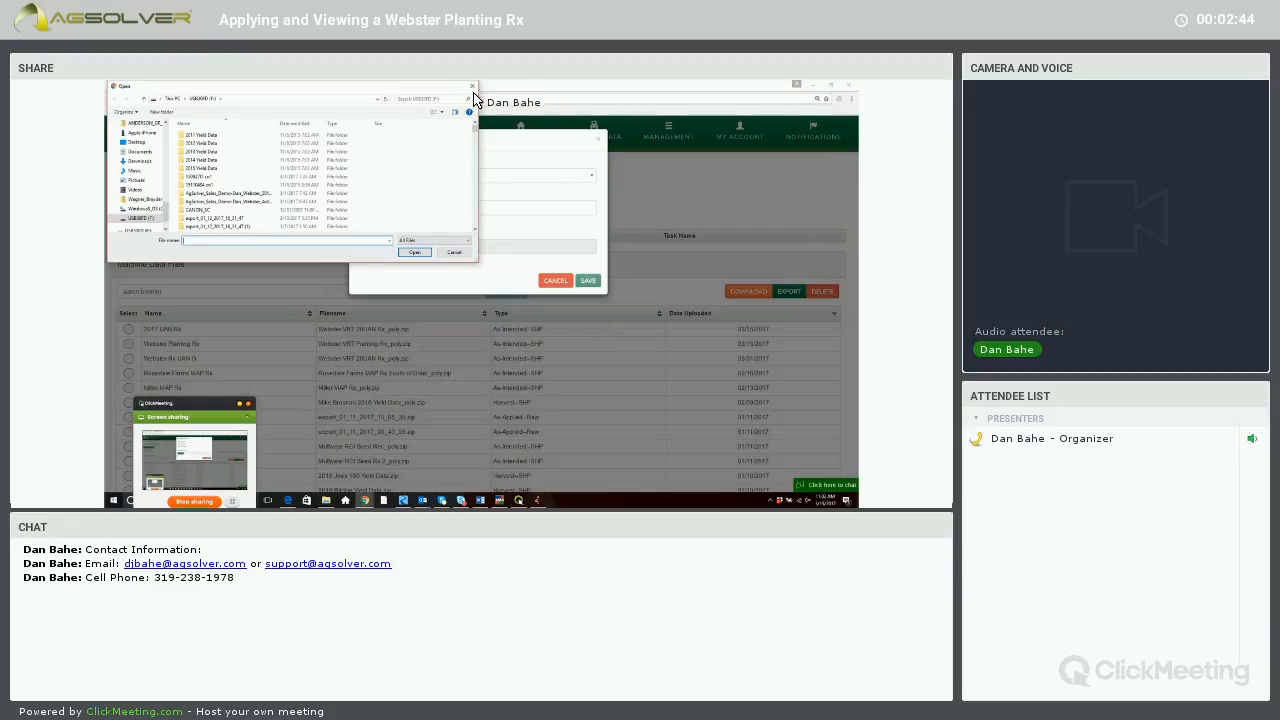
{"action": "left_click", "coordinate": [473, 87]}
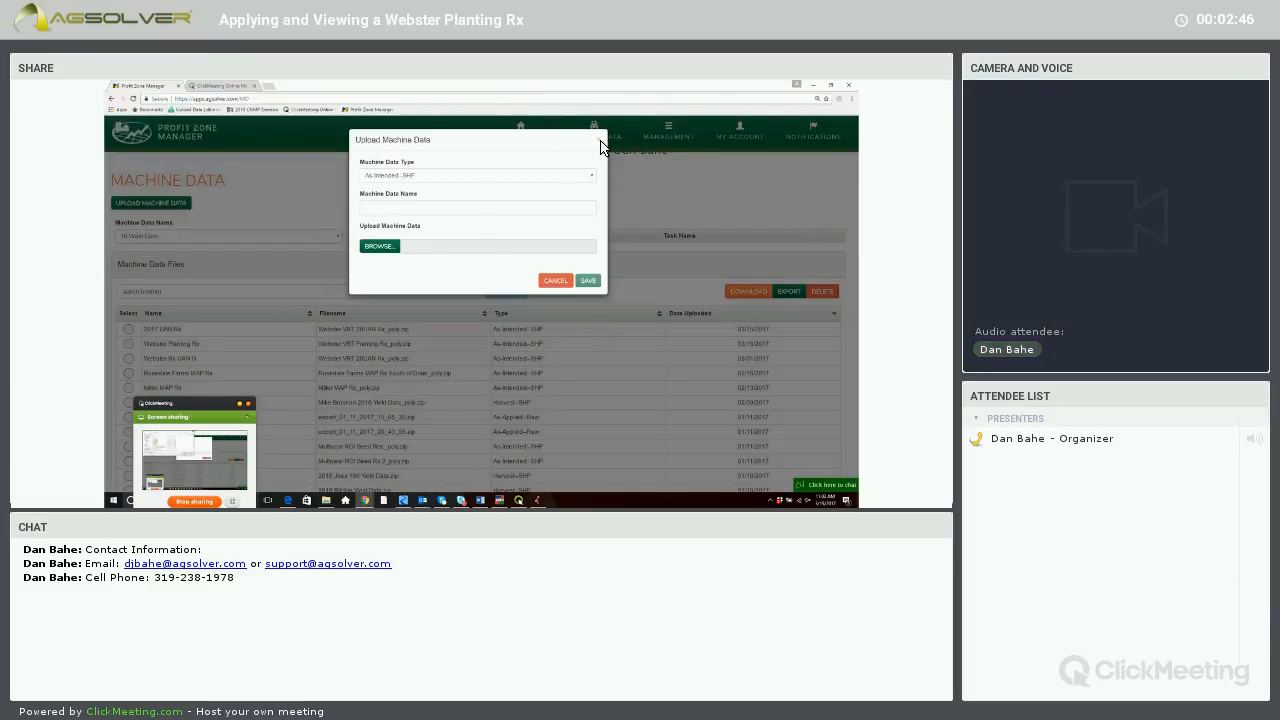
{"action": "left_click", "coordinate": [601, 146]}
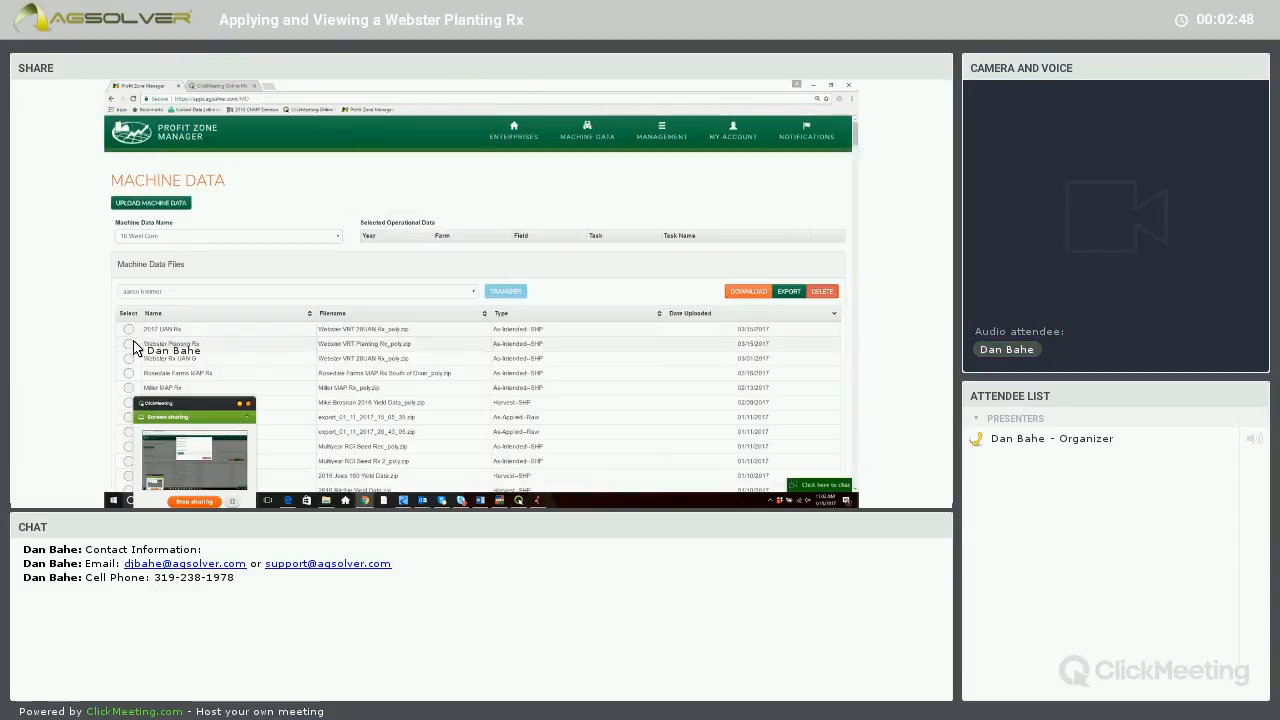
Start exporting the Webster Planting Rx file to an existing field in the presenter's AgSolver Sales Demo enterprise.
{"action": "left_click", "coordinate": [128, 343]}
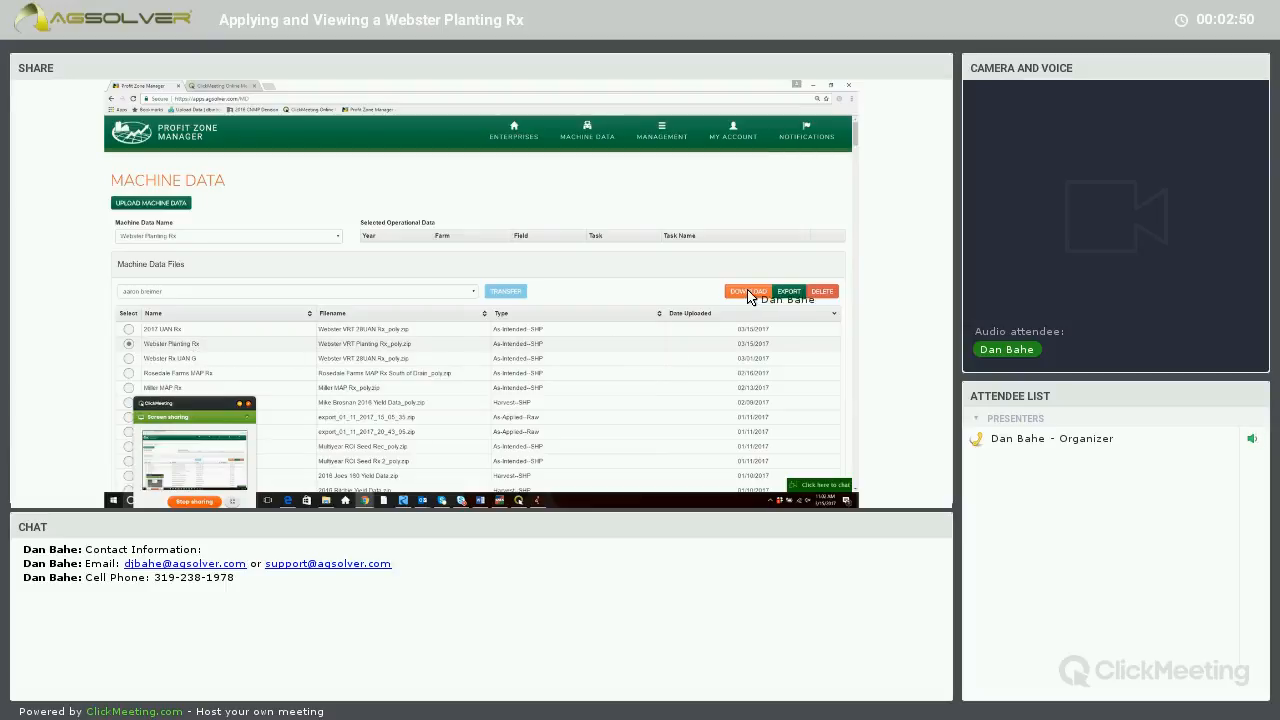
{"action": "left_click", "coordinate": [799, 294]}
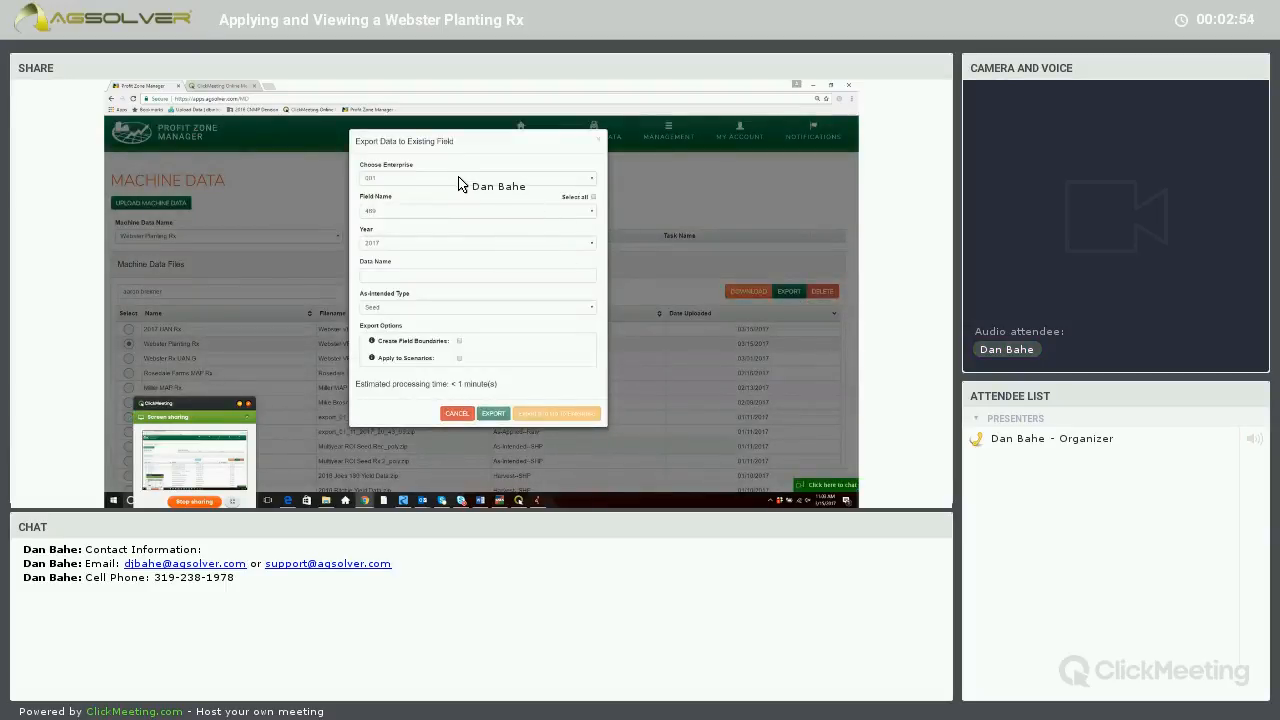
{"action": "left_click", "coordinate": [461, 180]}
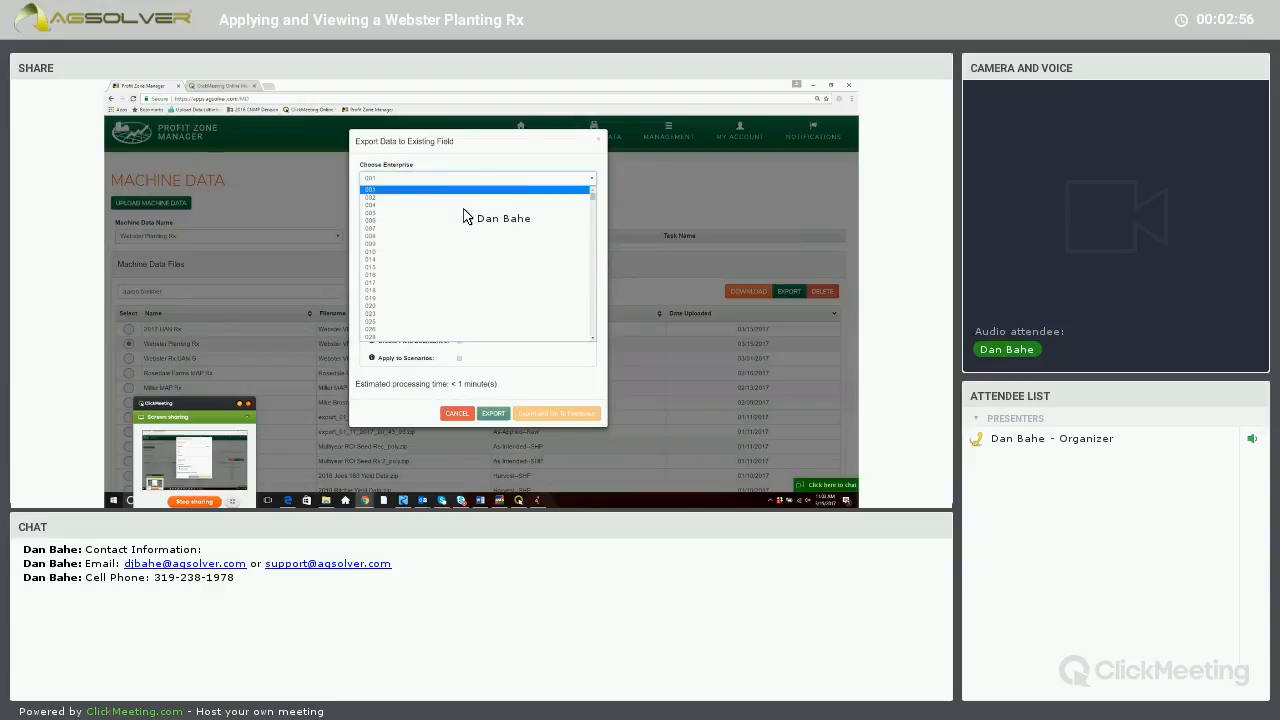
{"action": "scroll", "coordinate": [463, 210], "scroll_direction": "down", "scroll_amount": 5}
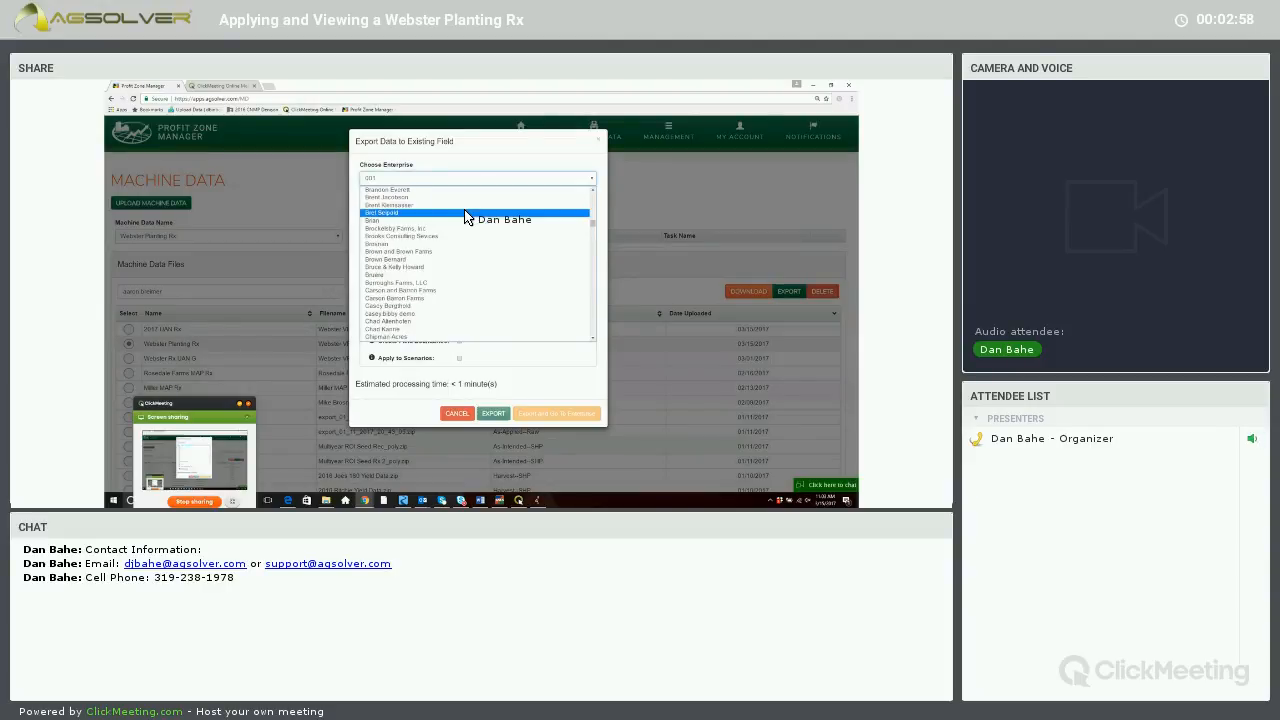
{"action": "scroll", "coordinate": [465, 217], "scroll_direction": "up", "scroll_amount": 3}
{"action": "scroll", "coordinate": [465, 217], "scroll_direction": "up", "scroll_amount": 5}
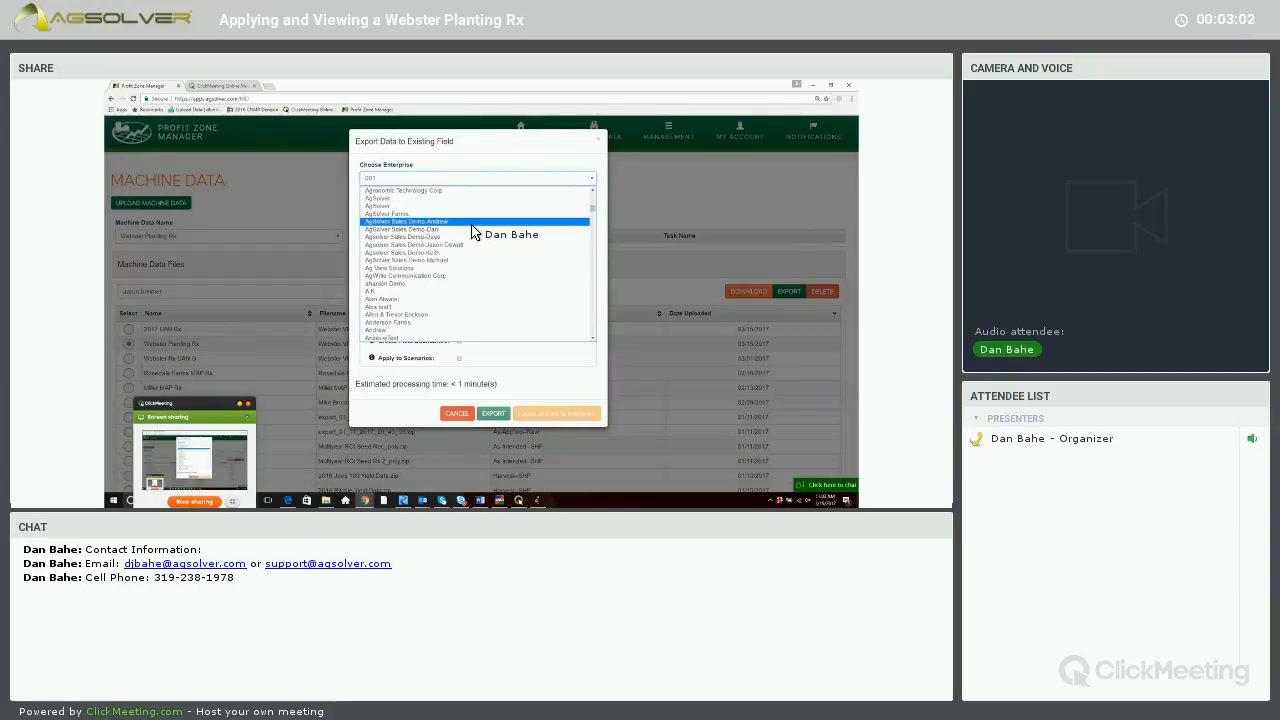
{"action": "left_click", "coordinate": [455, 218]}
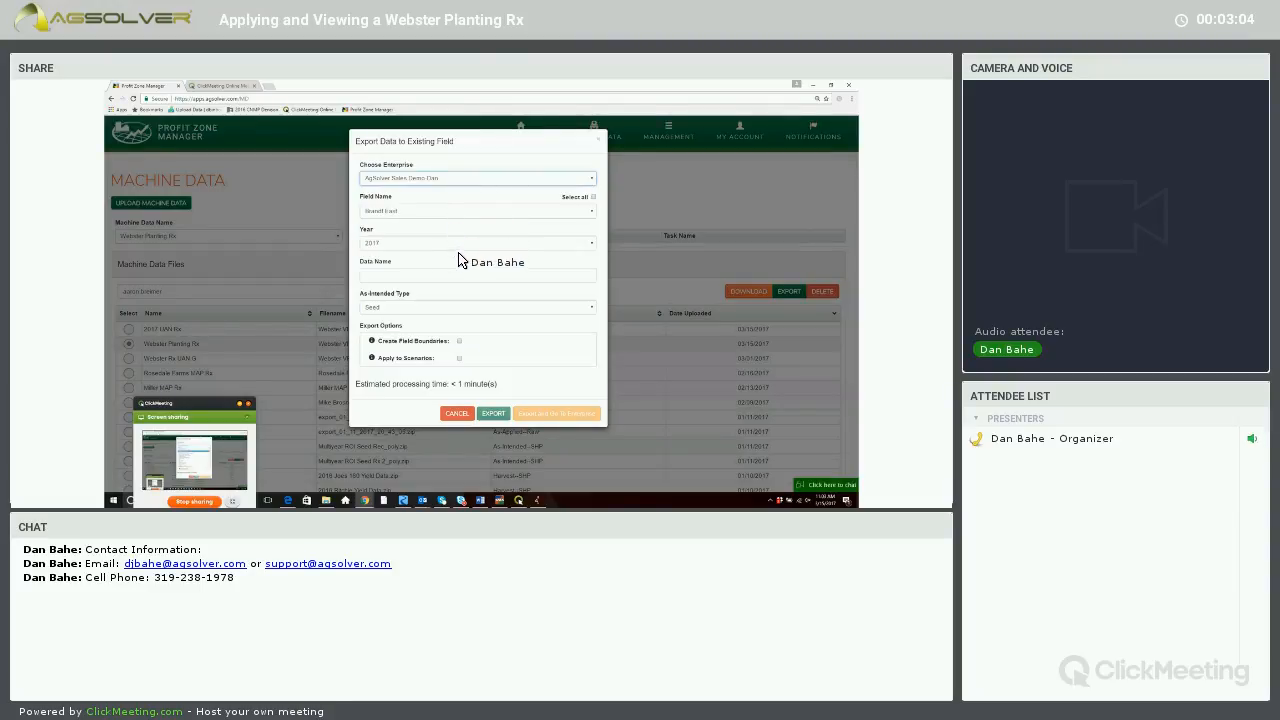
Choose Webster as the export's target field, go to the data name, and close the export dialog without exporting.
{"action": "left_click", "coordinate": [467, 212]}
{"action": "left_click", "coordinate": [472, 261]}
{"action": "left_click", "coordinate": [470, 211]}
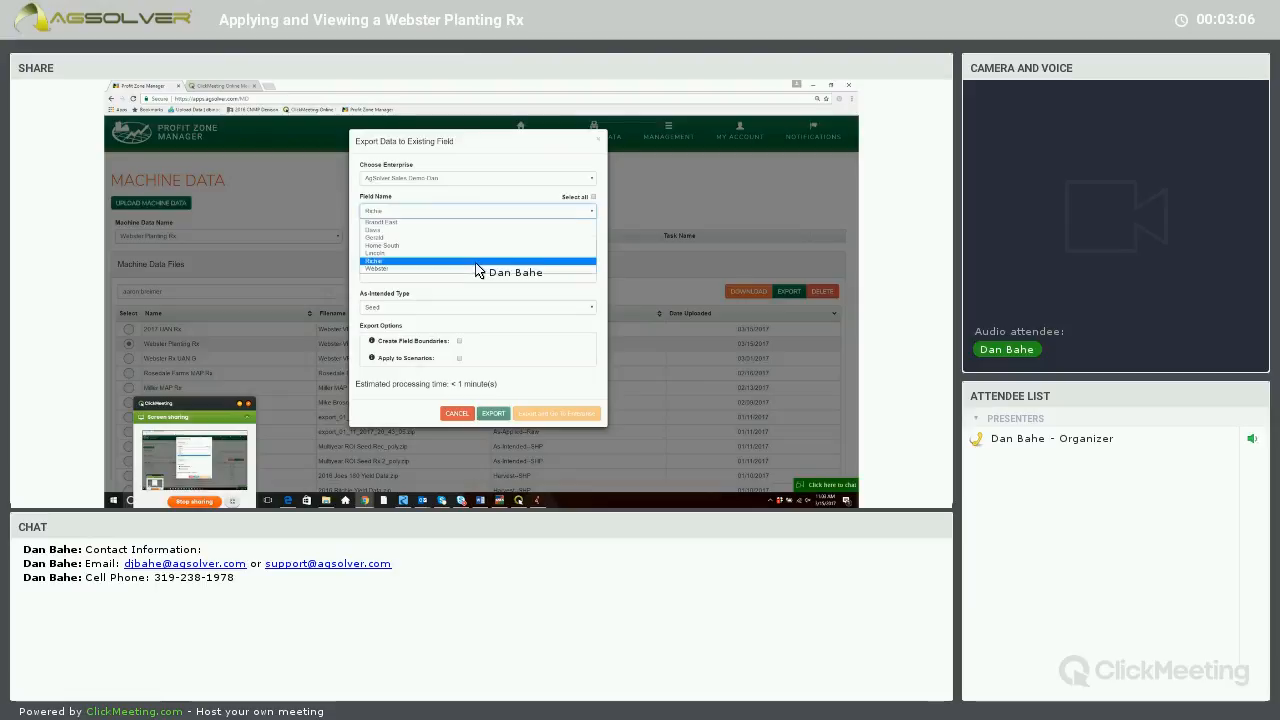
{"action": "left_click", "coordinate": [471, 268]}
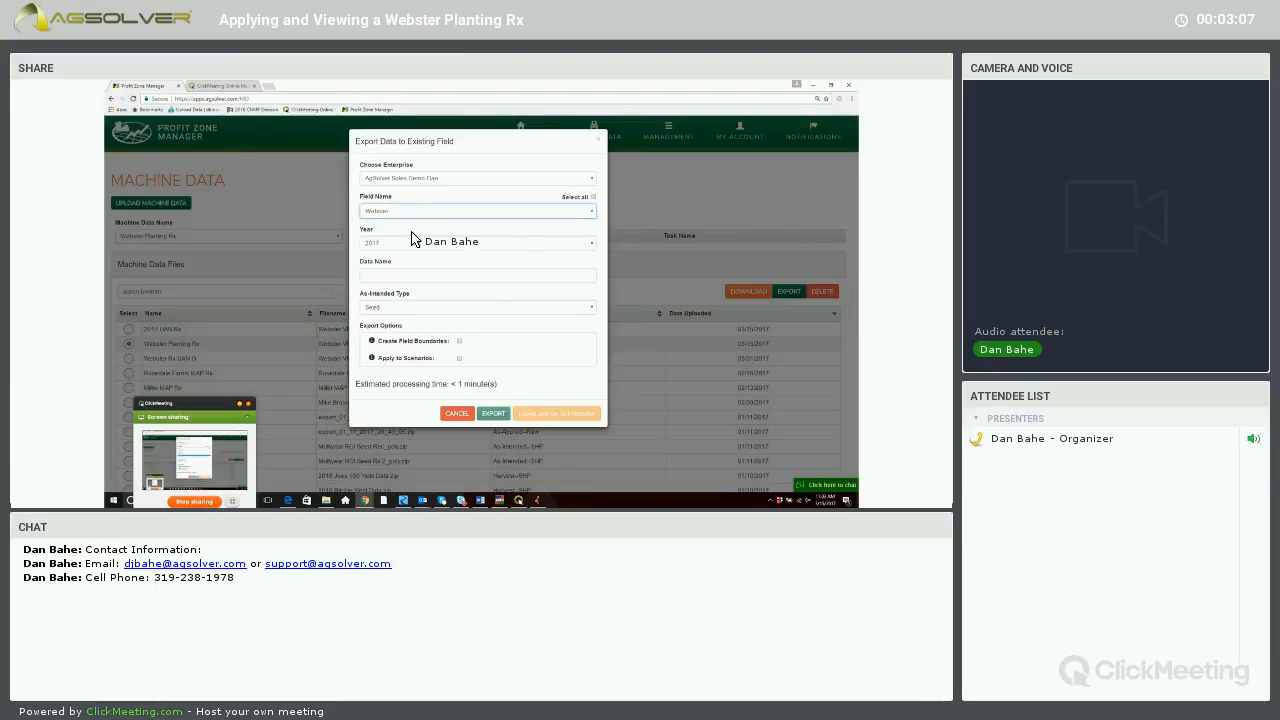
{"action": "left_click", "coordinate": [386, 277]}
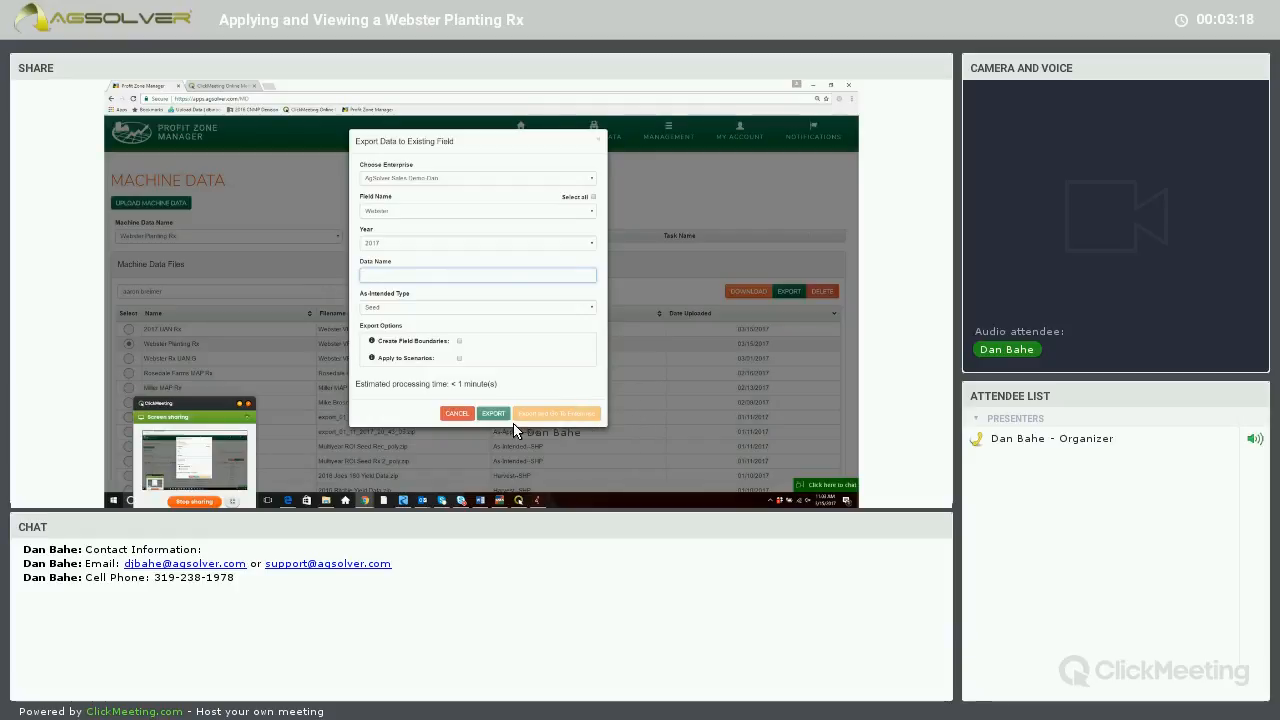
{"action": "left_click", "coordinate": [598, 143]}
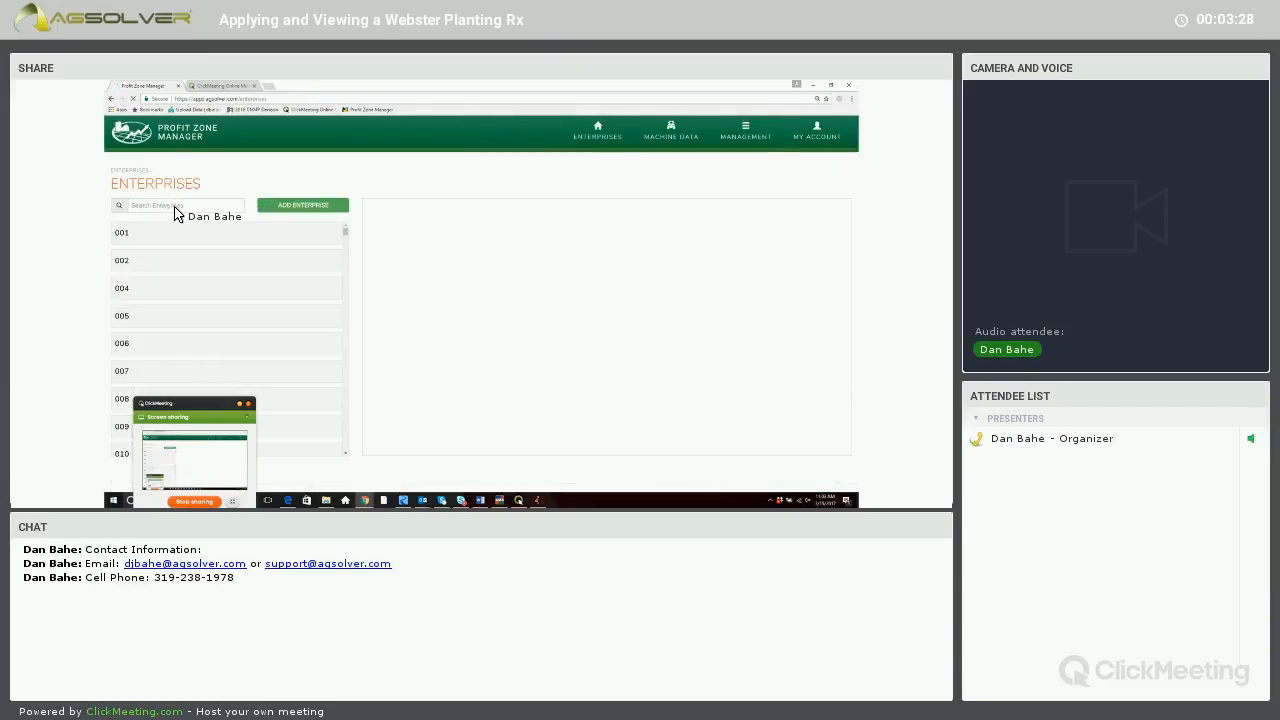
Search the enterprises for "Agsolver" and open the presenter's AgSolver Sales Demo enterprise.
{"action": "left_click", "coordinate": [176, 206]}
{"action": "type", "text": "Agsol"}
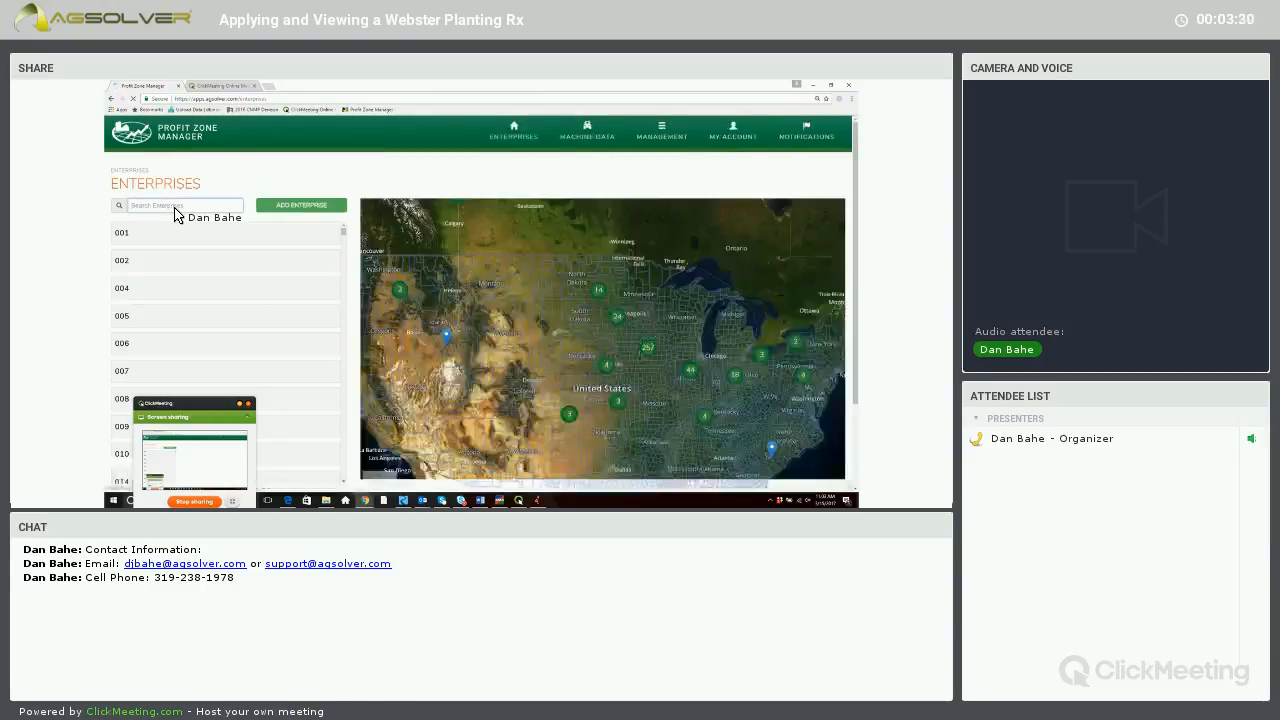
{"action": "type", "text": "ver"}
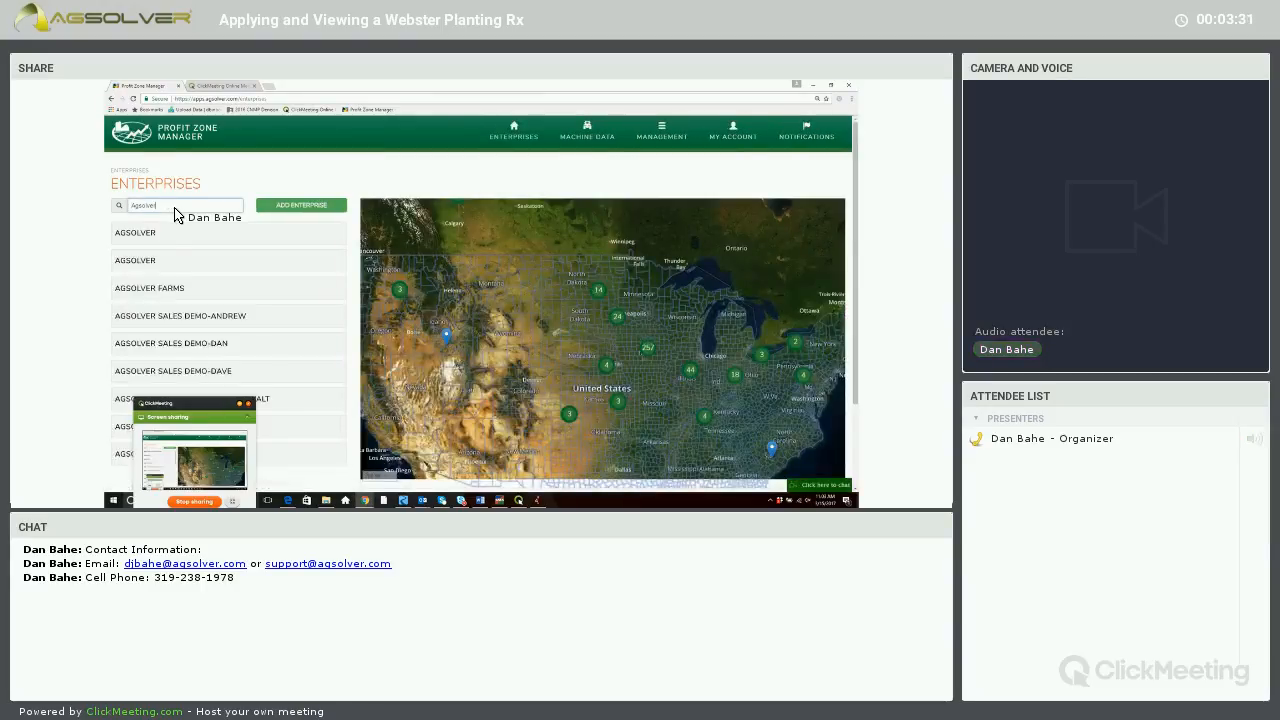
{"action": "left_click", "coordinate": [174, 345]}
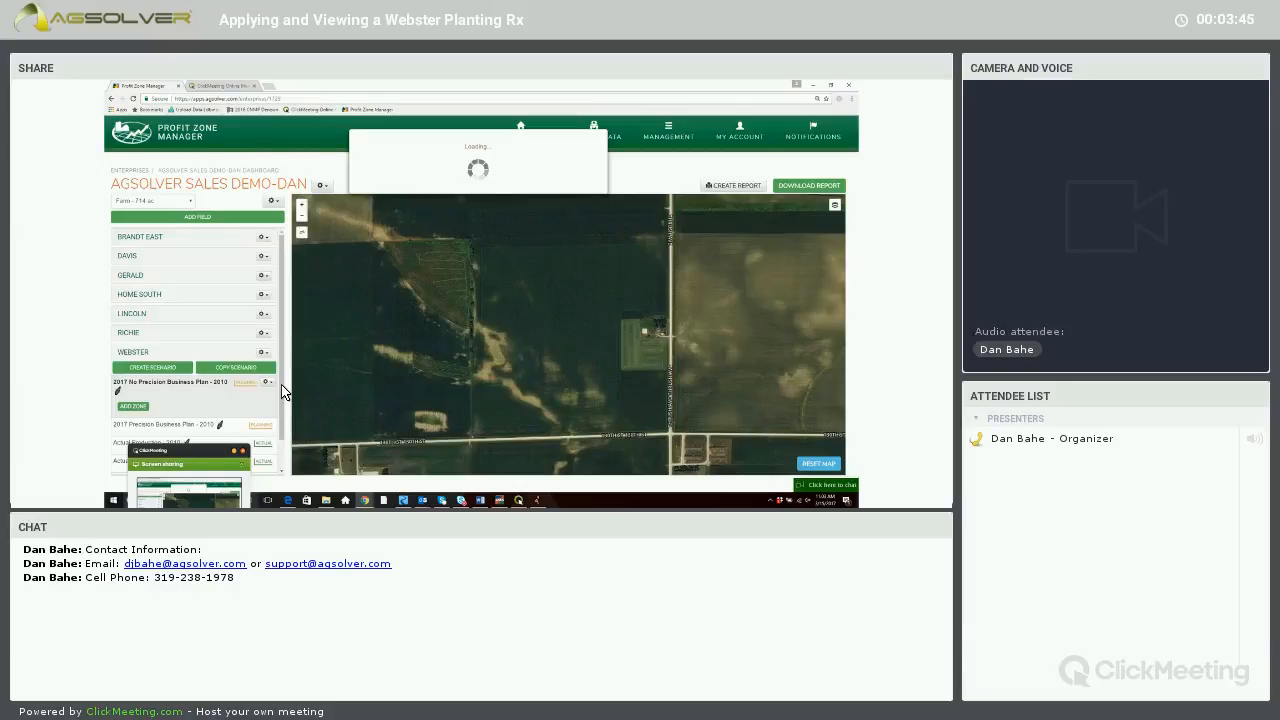
Select the Webster field's 2017 Precision Business Plan - 2010 scenario, review its budget categories, and close the budget without saving.
{"action": "scroll", "coordinate": [220, 399], "scroll_direction": "down", "scroll_amount": 2}
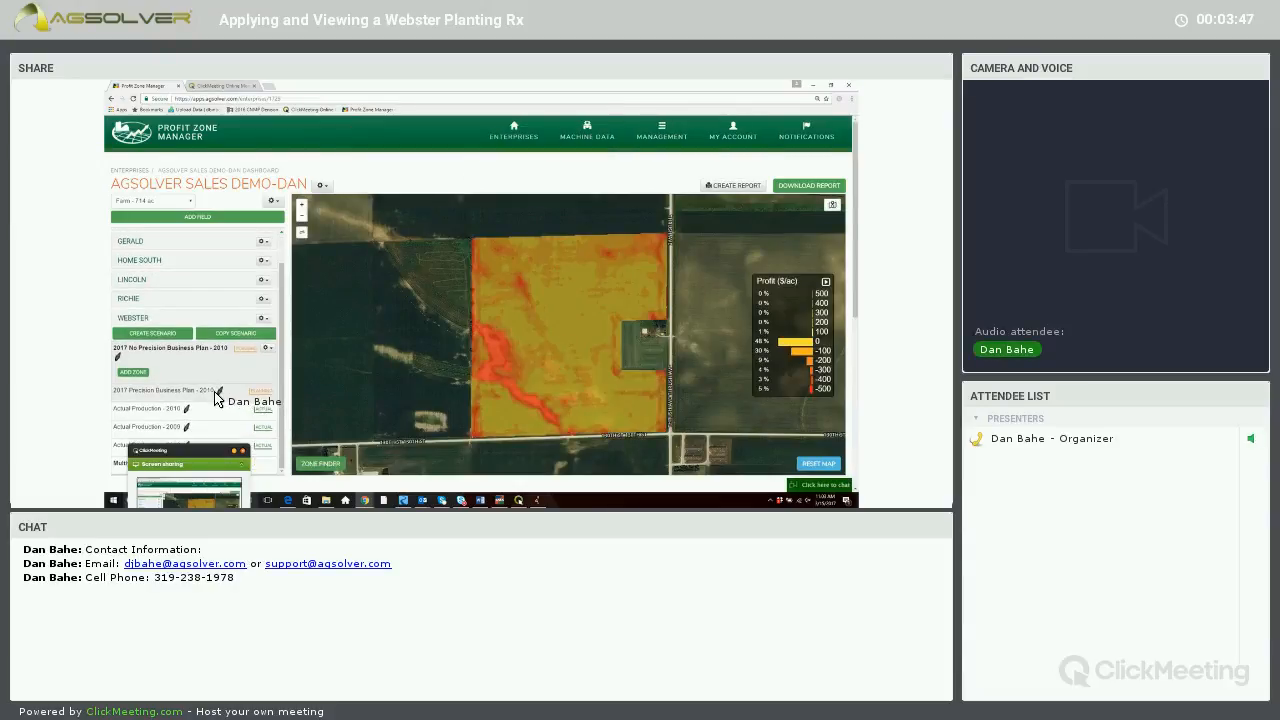
{"action": "left_click", "coordinate": [212, 392]}
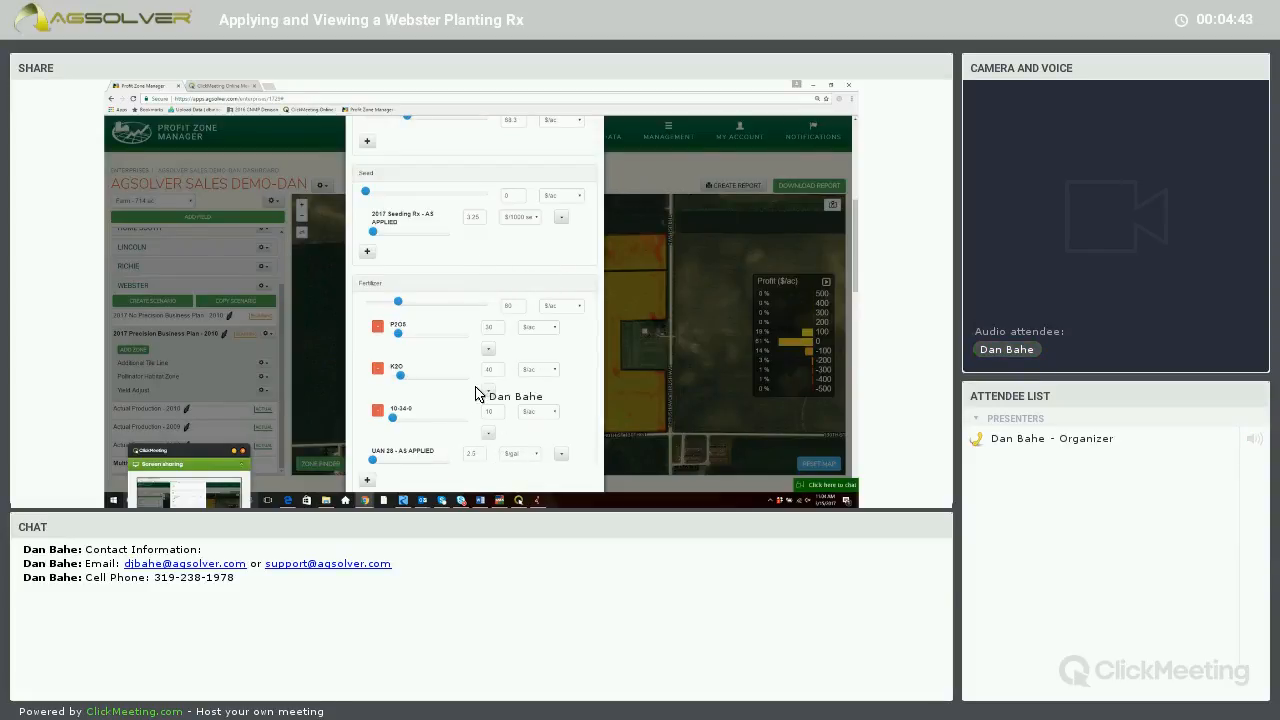
{"action": "scroll", "coordinate": [508, 398], "scroll_direction": "down", "scroll_amount": 2}
{"action": "scroll", "coordinate": [508, 397], "scroll_direction": "down", "scroll_amount": 5}
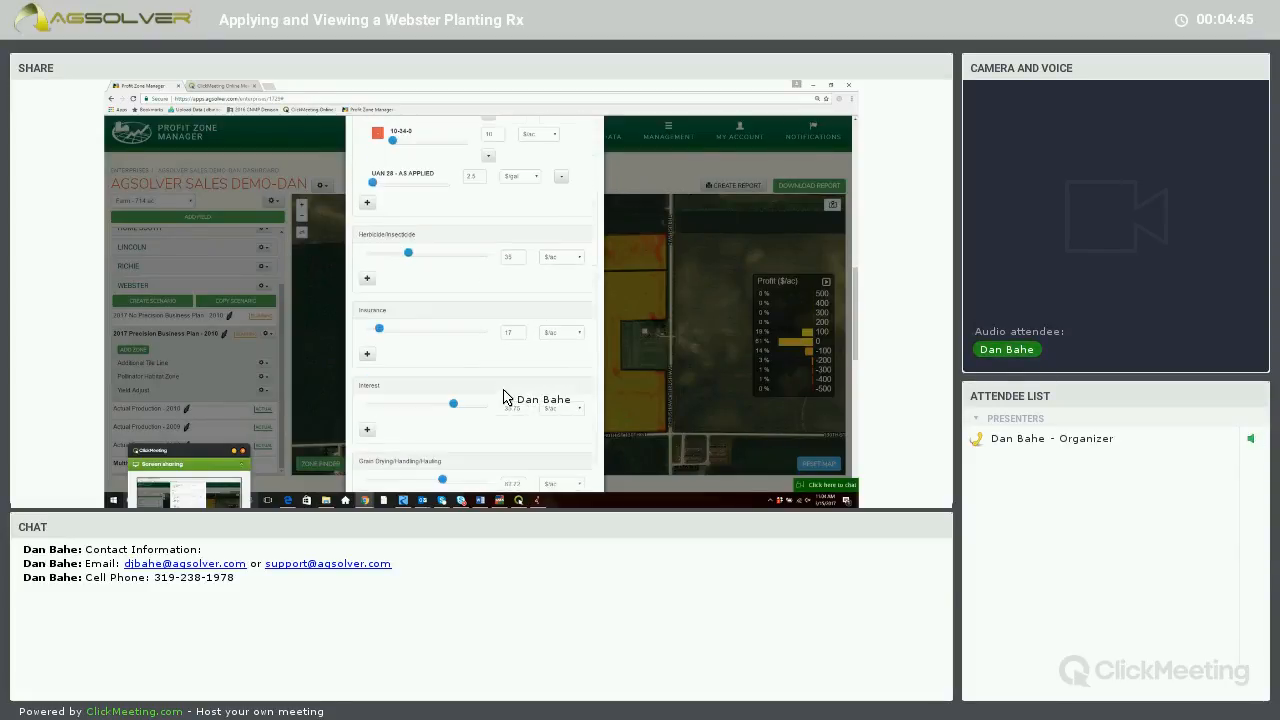
{"action": "scroll", "coordinate": [508, 397], "scroll_direction": "down", "scroll_amount": 10}
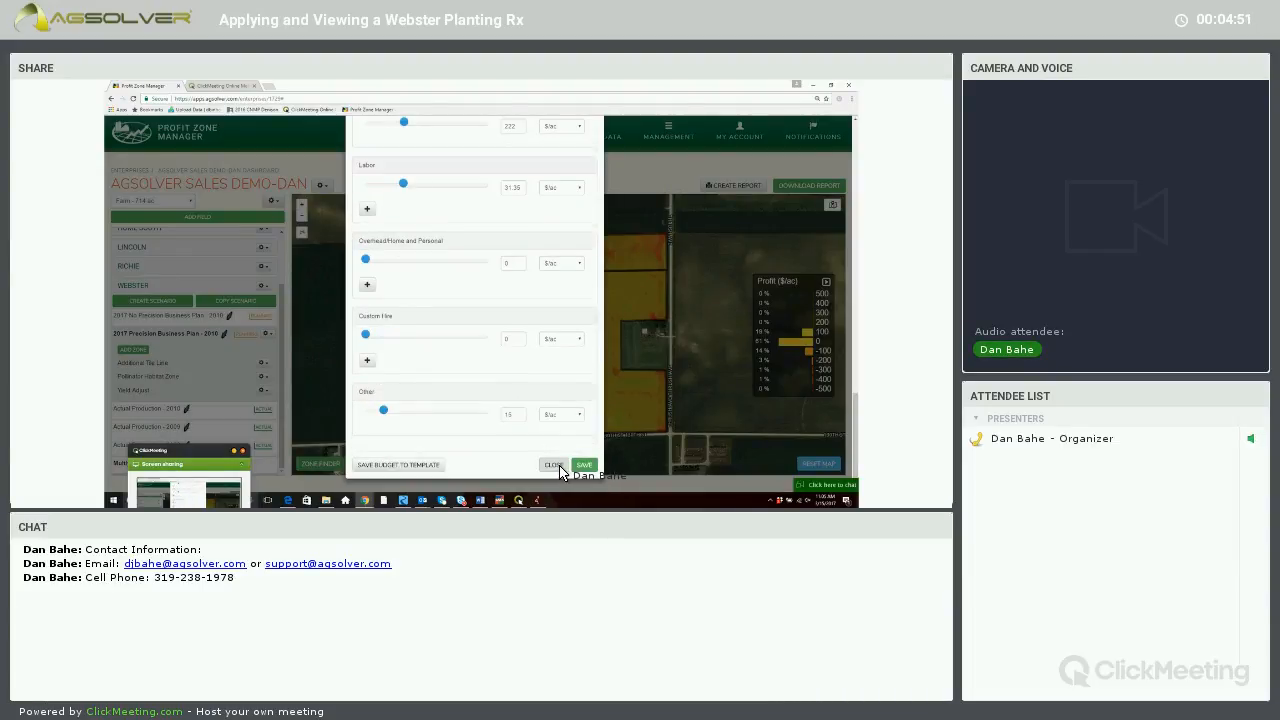
{"action": "left_click", "coordinate": [556, 466]}
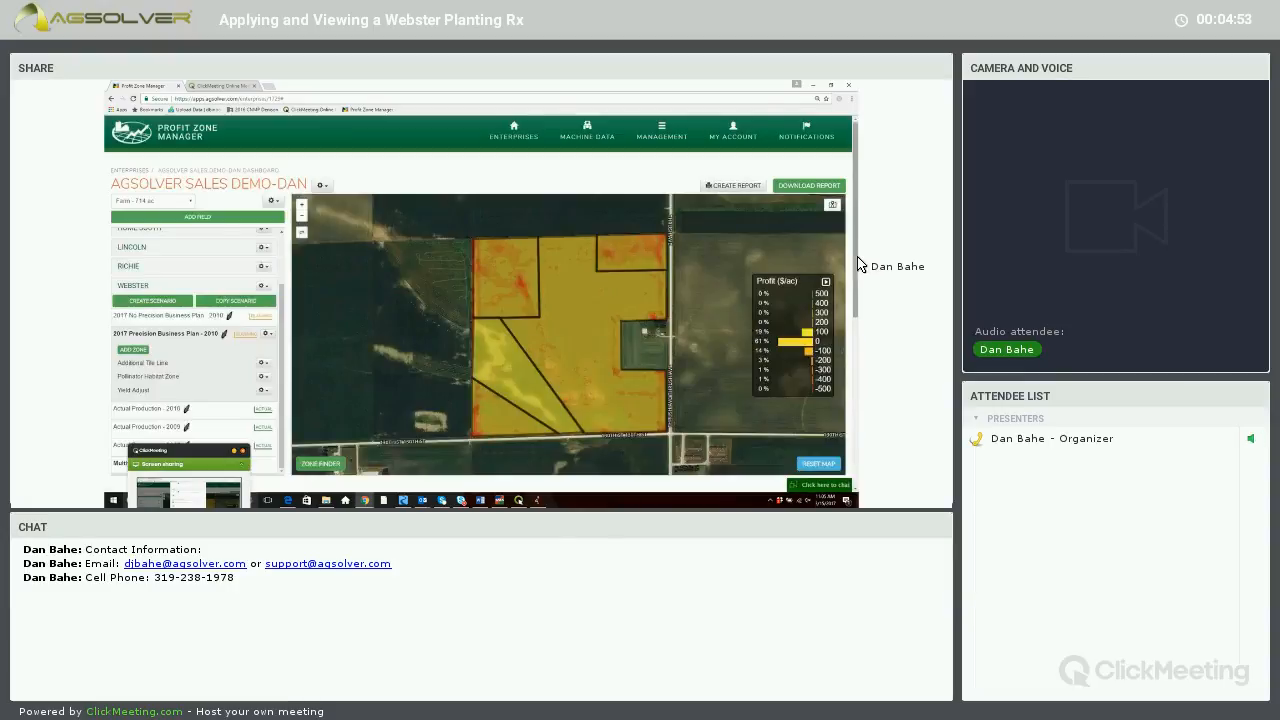
Show the Fertilizer - UAN 28 layer on the Webster field map for the 2017 Precision Business Plan scenario.
{"action": "scroll", "coordinate": [850, 280], "scroll_direction": "down", "scroll_amount": 3}
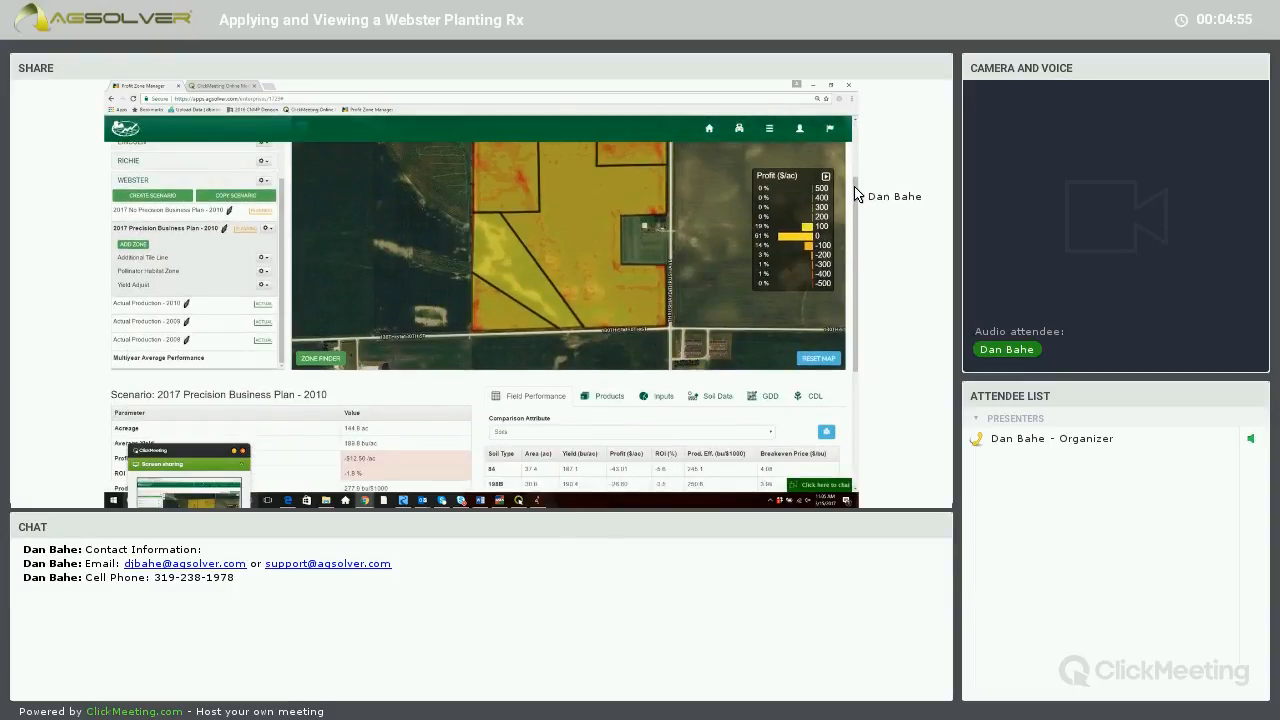
{"action": "scroll", "coordinate": [845, 180], "scroll_direction": "up", "scroll_amount": 3}
{"action": "mouse_move", "coordinate": [828, 187]}
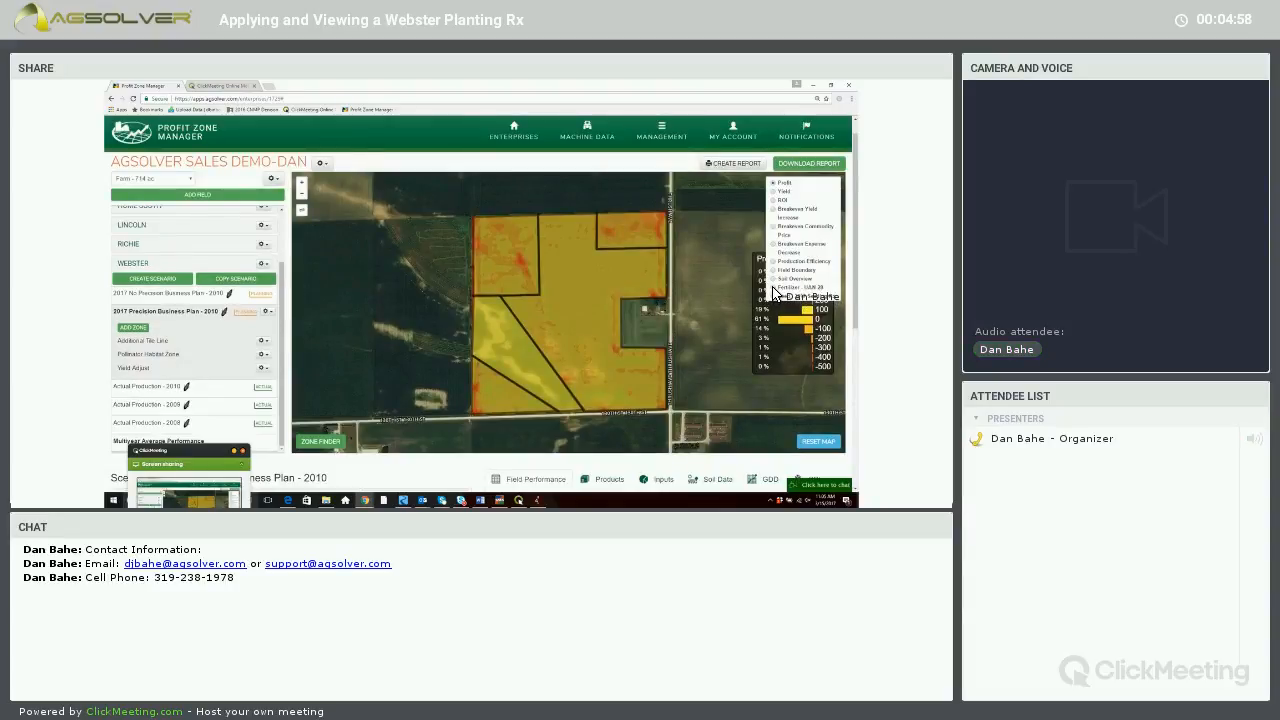
{"action": "left_click", "coordinate": [773, 287]}
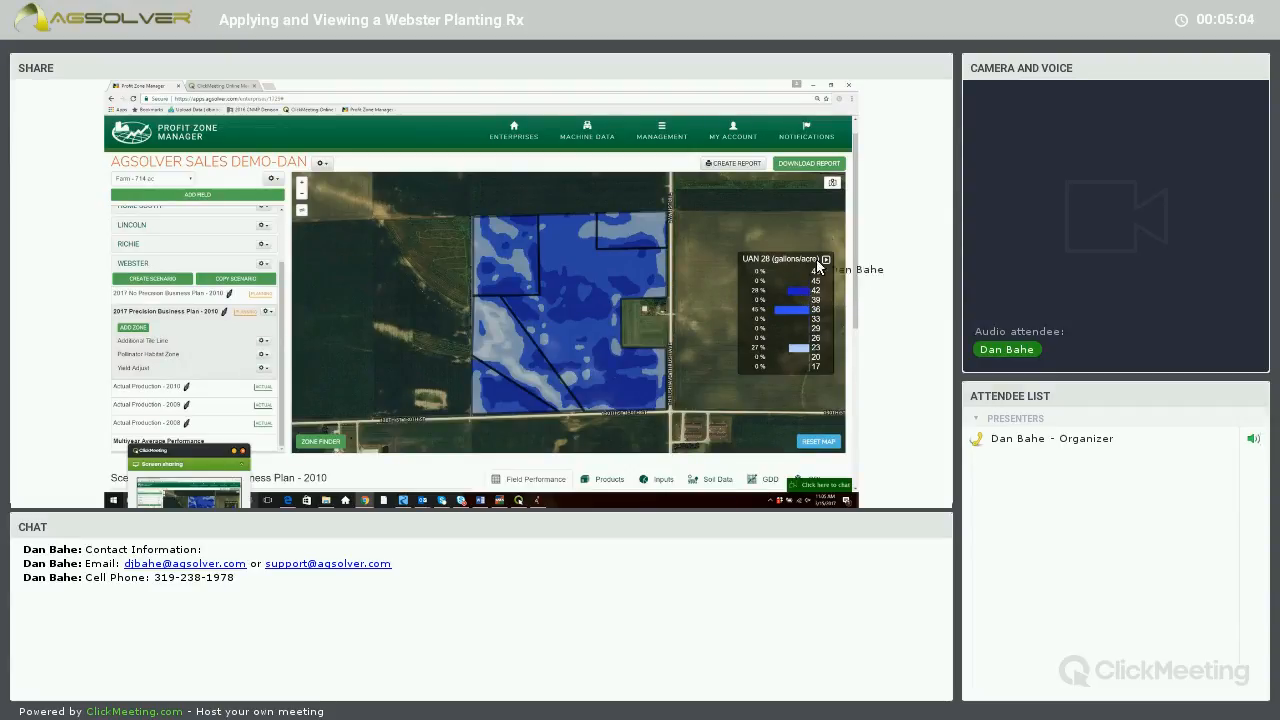
Show the 2017 Seeding Rx layer and isolate the 26818, 30675 and 34532 seeds/acre classes one at a time.
{"action": "mouse_move", "coordinate": [832, 184]}
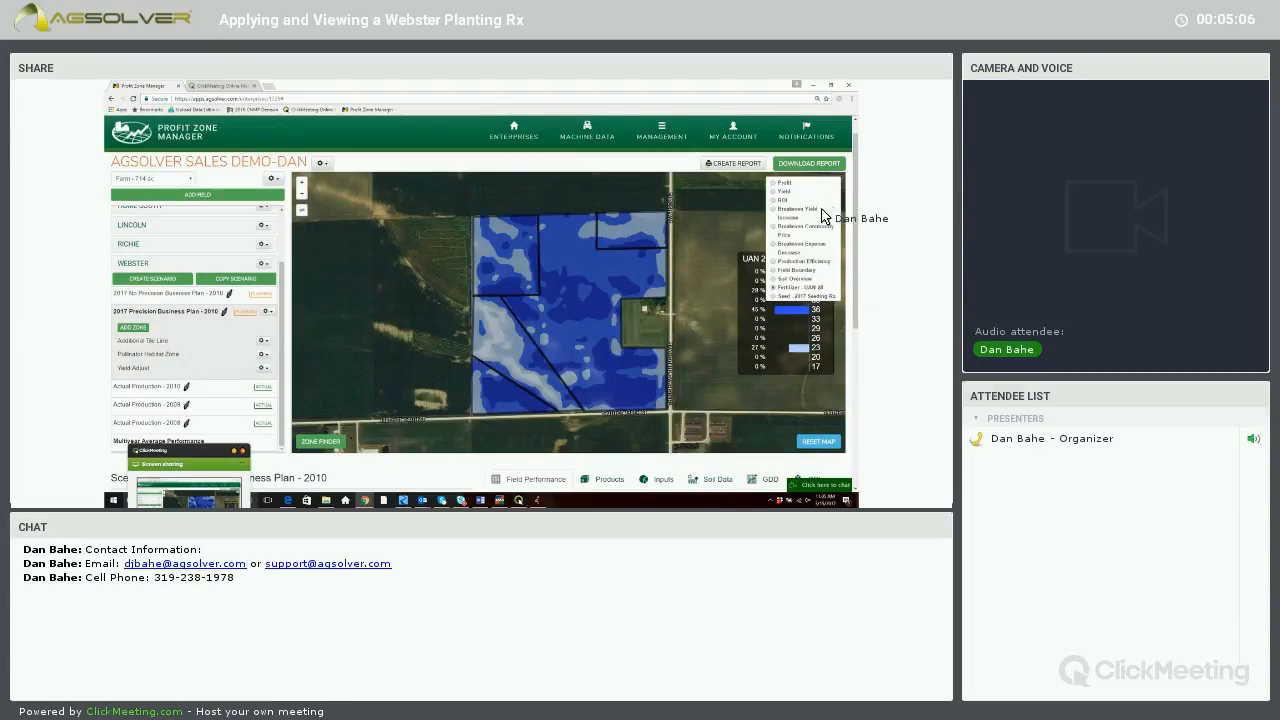
{"action": "left_click", "coordinate": [773, 295]}
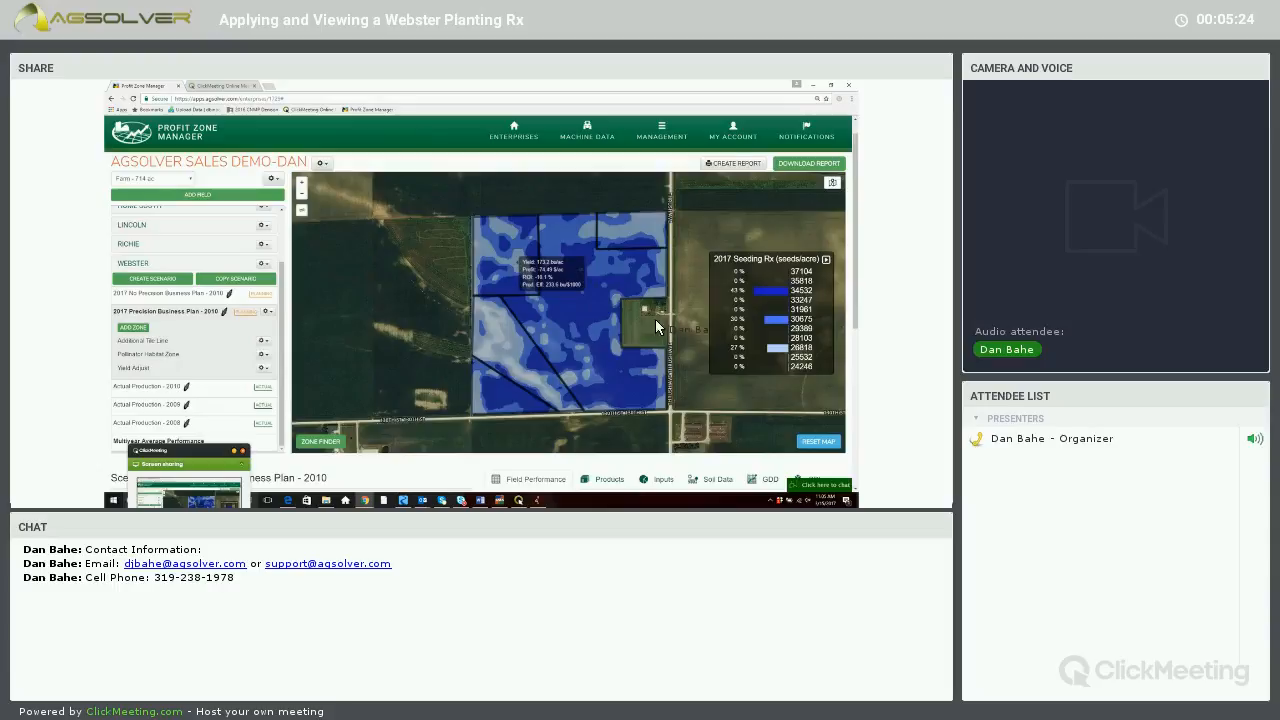
{"action": "left_click", "coordinate": [779, 351]}
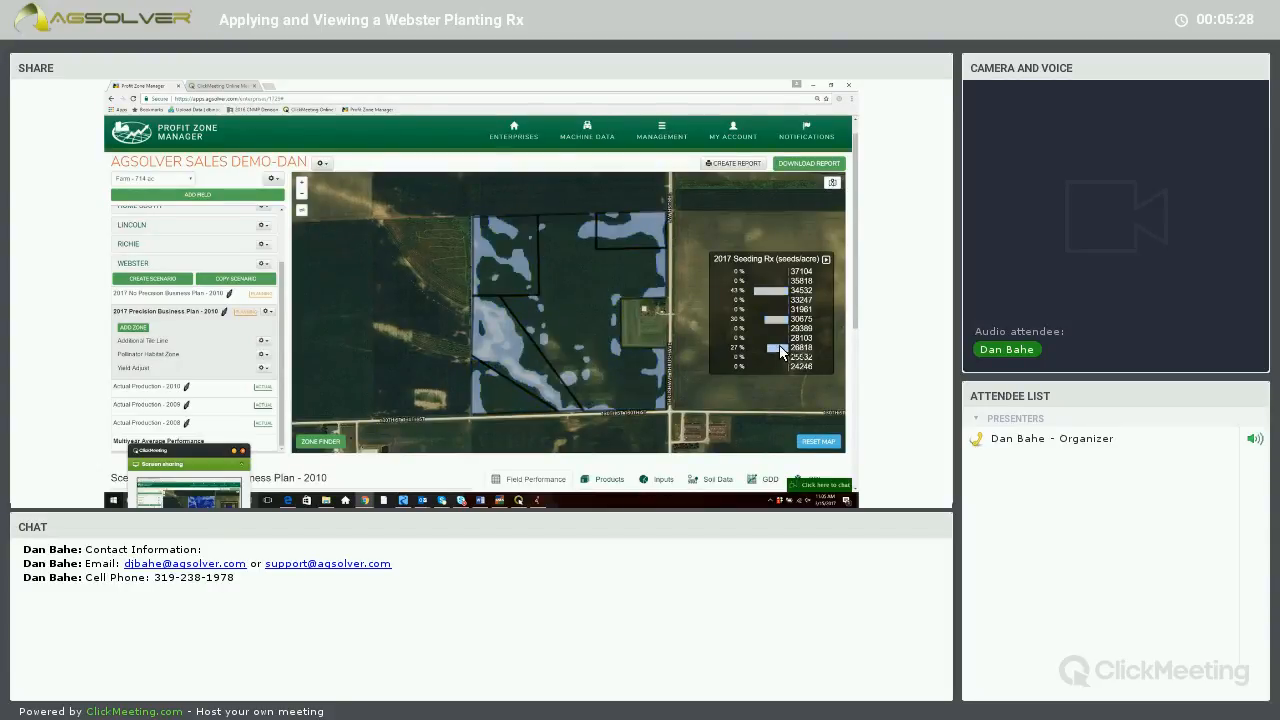
{"action": "left_click", "coordinate": [776, 321]}
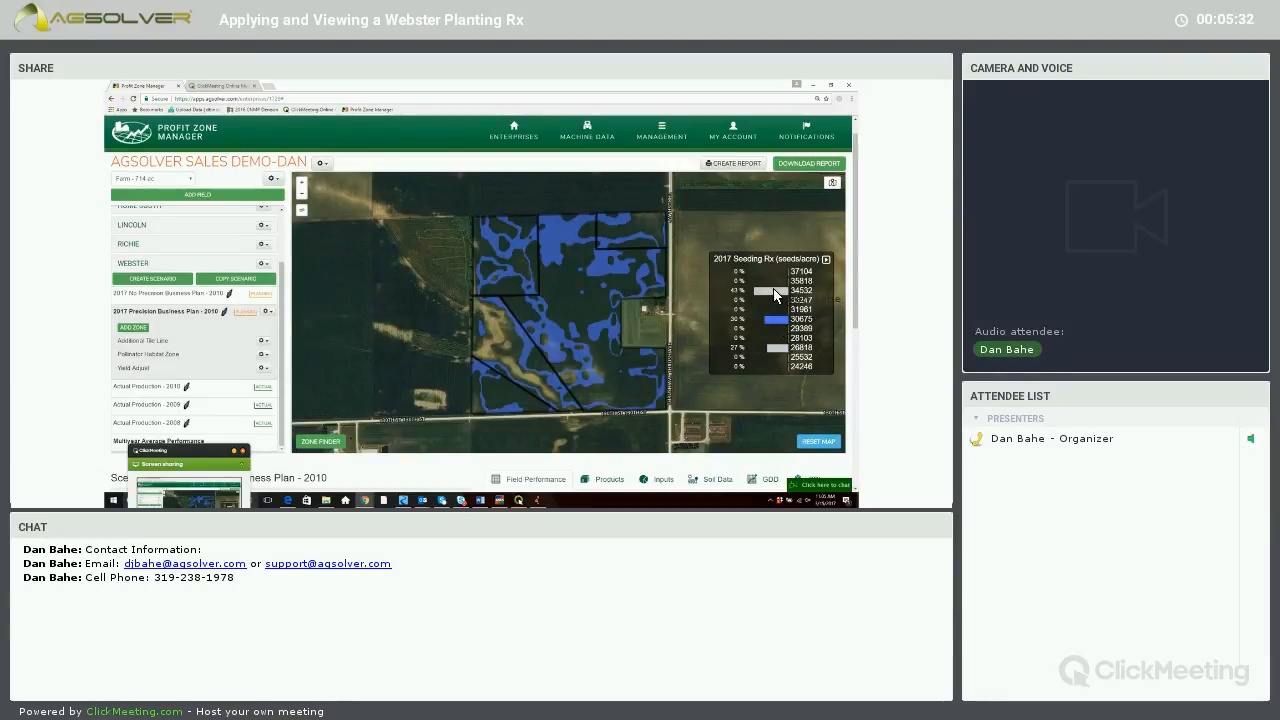
{"action": "left_click", "coordinate": [773, 290]}
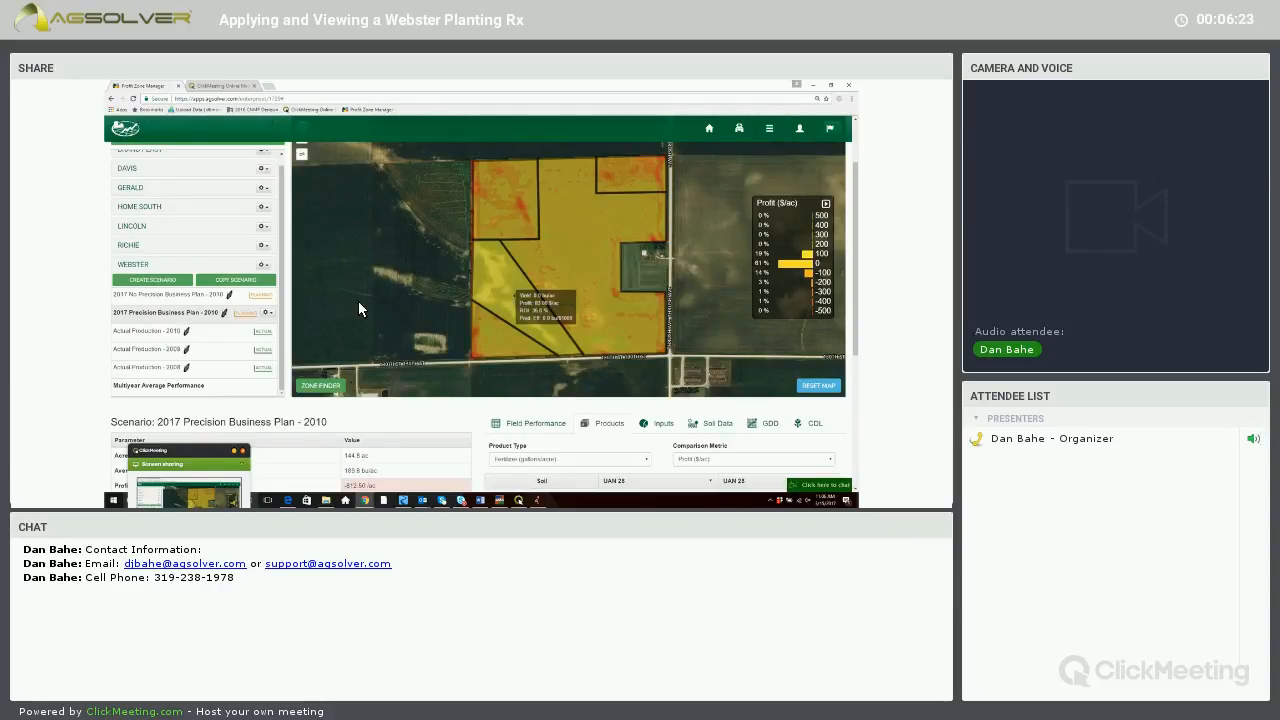
Compare the 2017 No Precision and 2017 Precision Business Plan - 2010 scenarios by profit map, parameter table and acreage chart.
{"action": "left_click", "coordinate": [203, 298]}
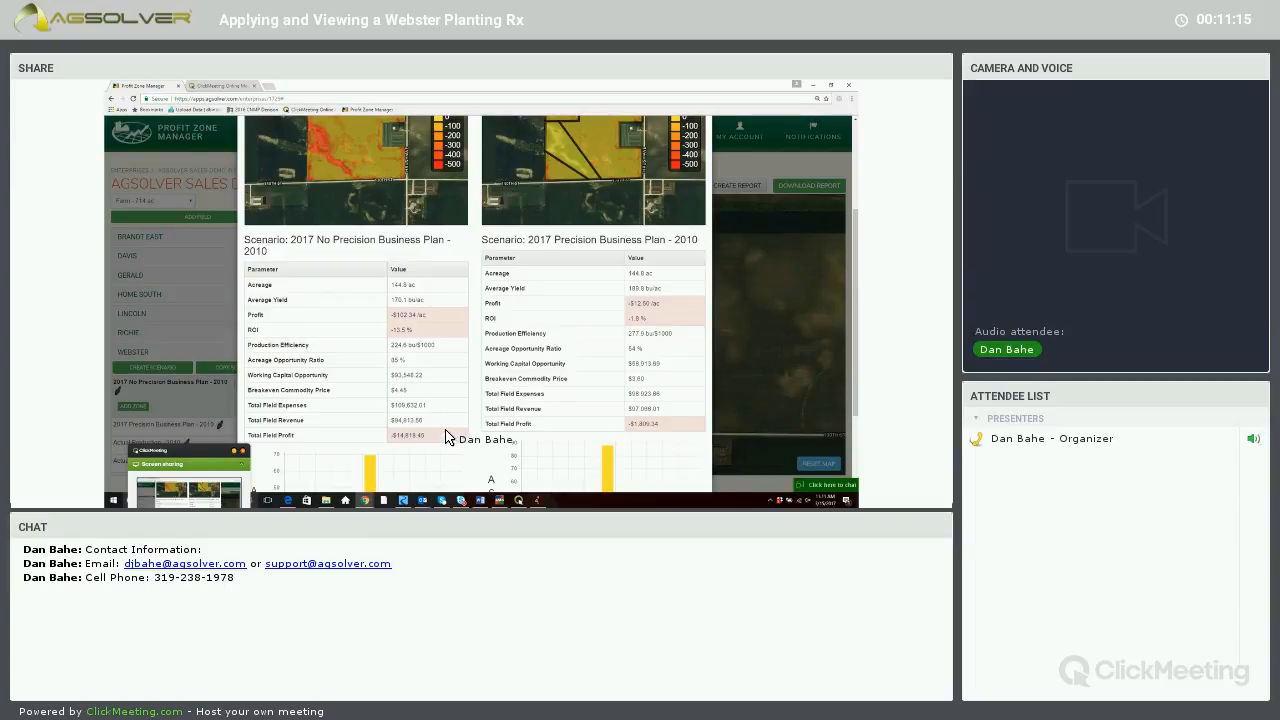
{"action": "scroll", "coordinate": [472, 398], "scroll_direction": "up", "scroll_amount": 5}
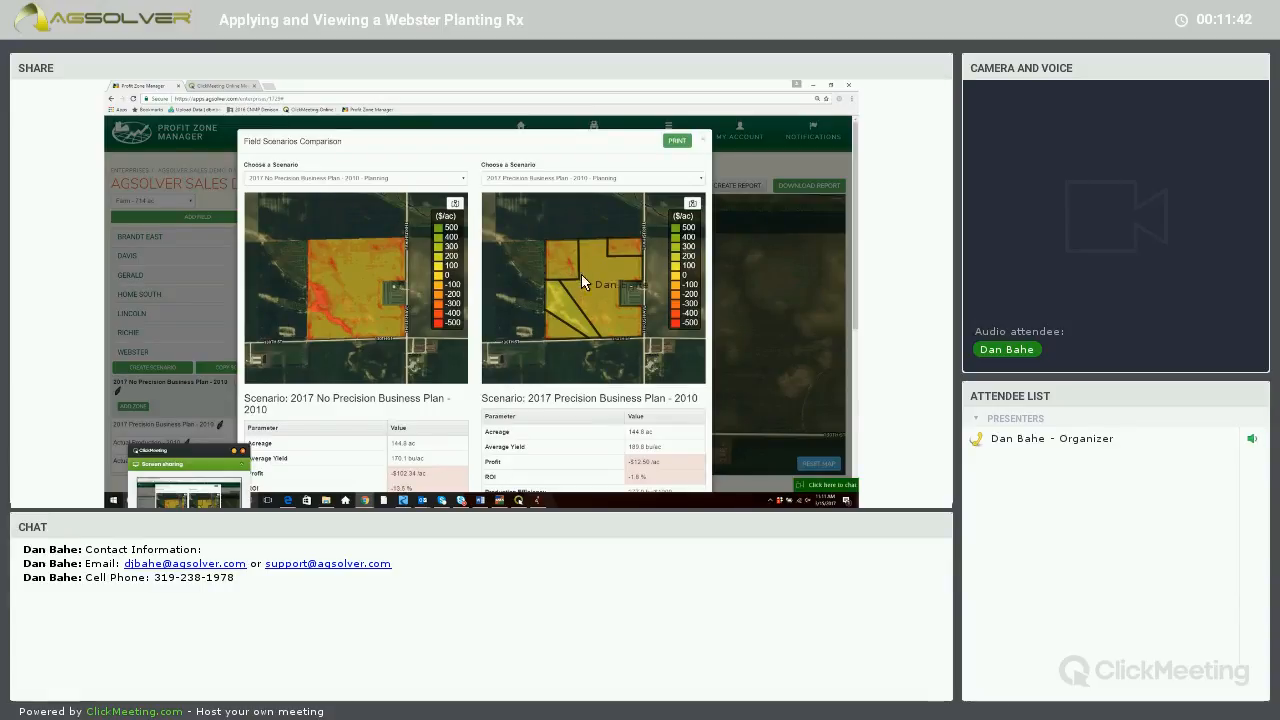
{"action": "mouse_move", "coordinate": [591, 260]}
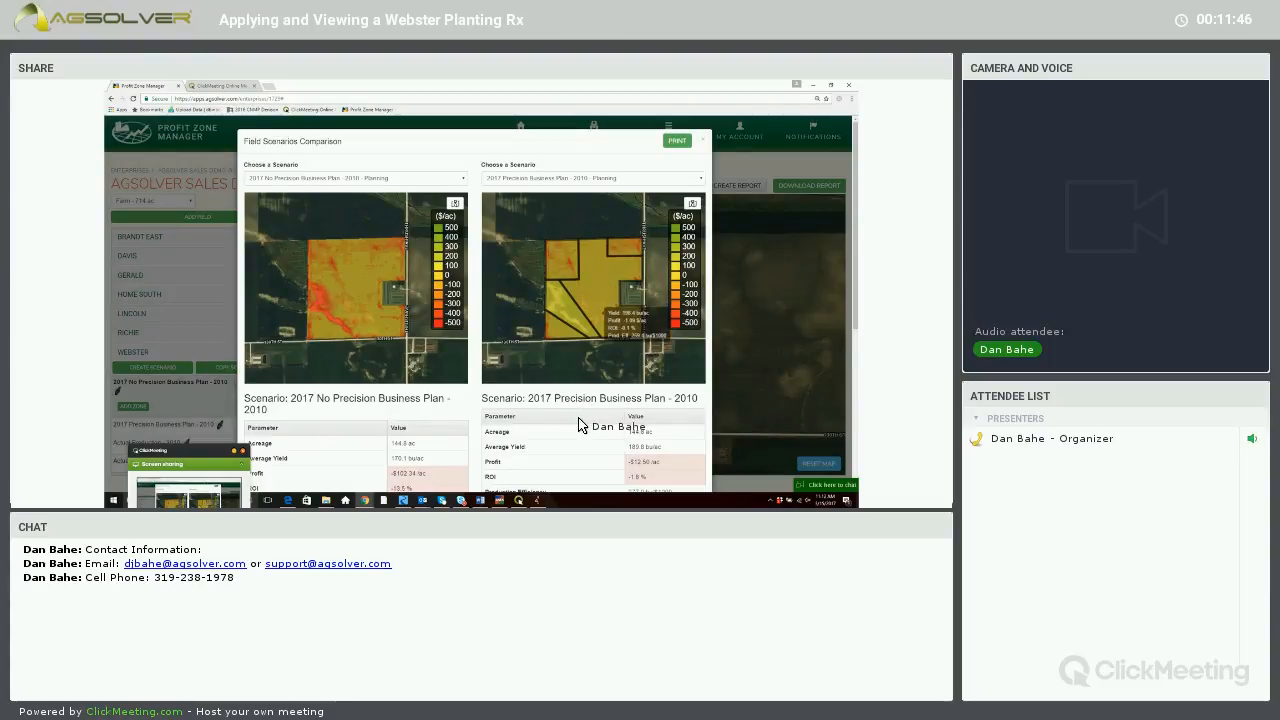
{"action": "scroll", "coordinate": [578, 431], "scroll_direction": "down", "scroll_amount": 3}
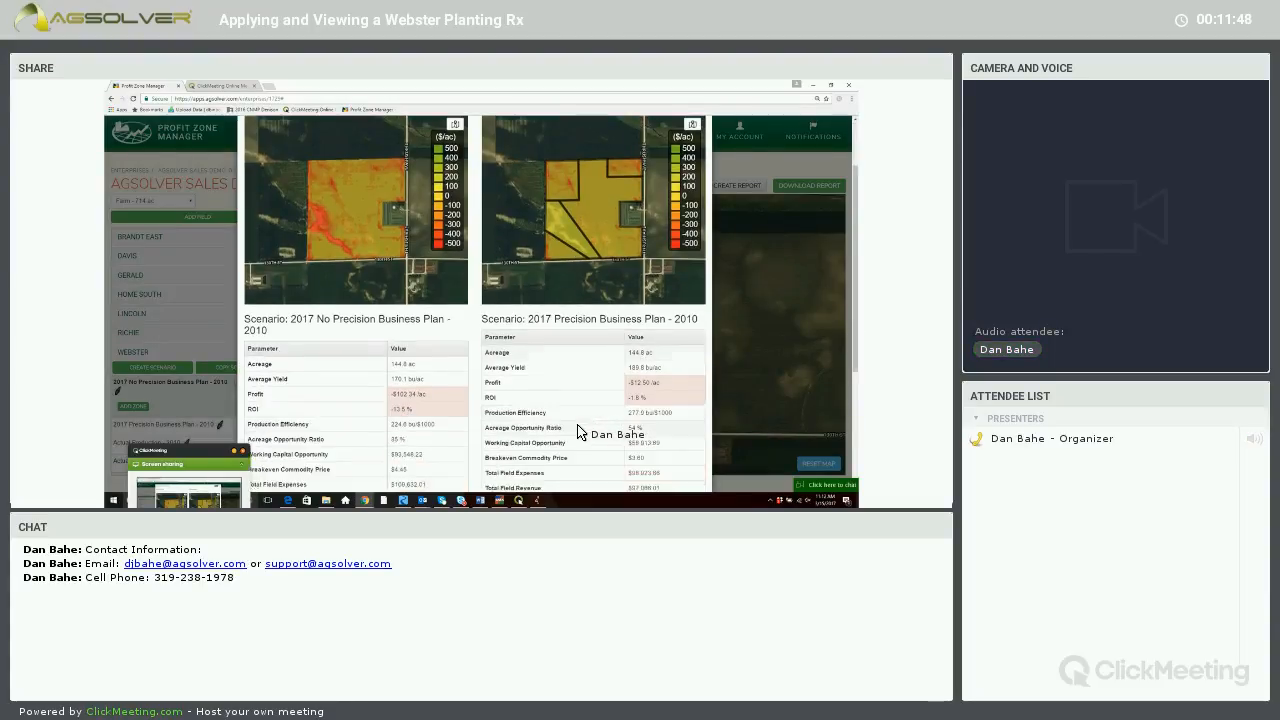
{"action": "scroll", "coordinate": [578, 427], "scroll_direction": "down", "scroll_amount": 5}
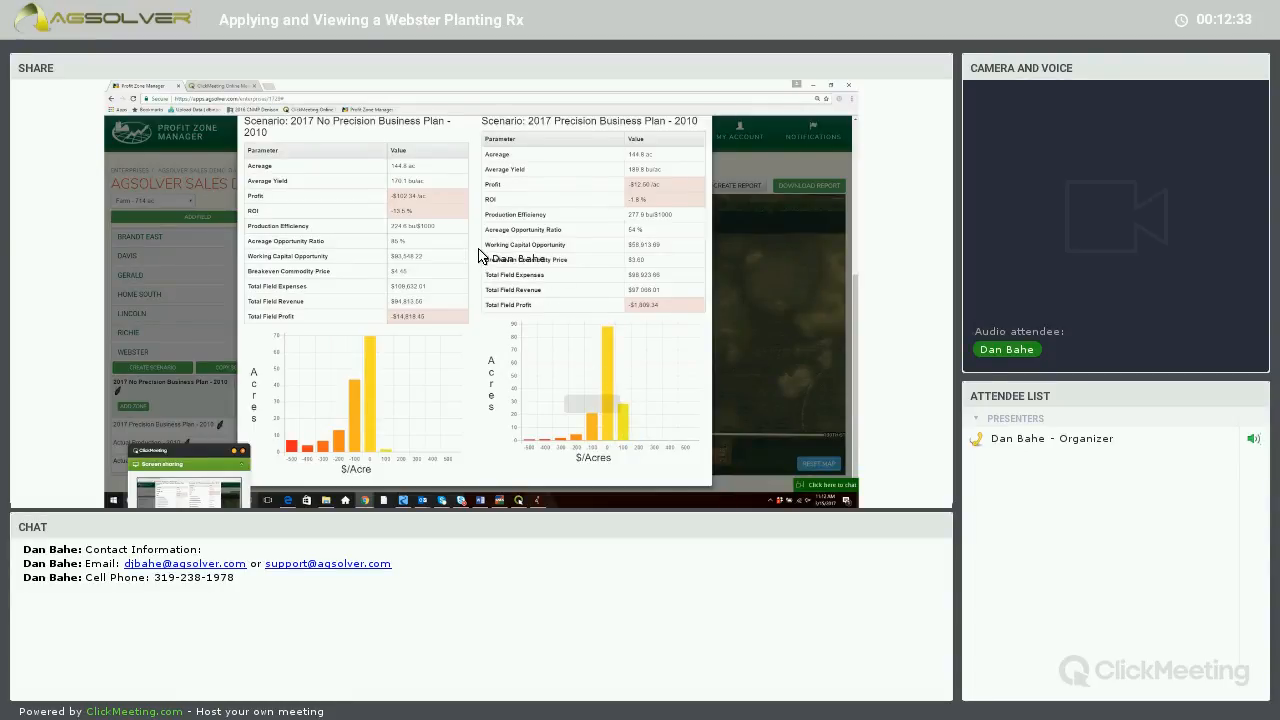
{"action": "scroll", "coordinate": [505, 330], "scroll_direction": "up", "scroll_amount": 5}
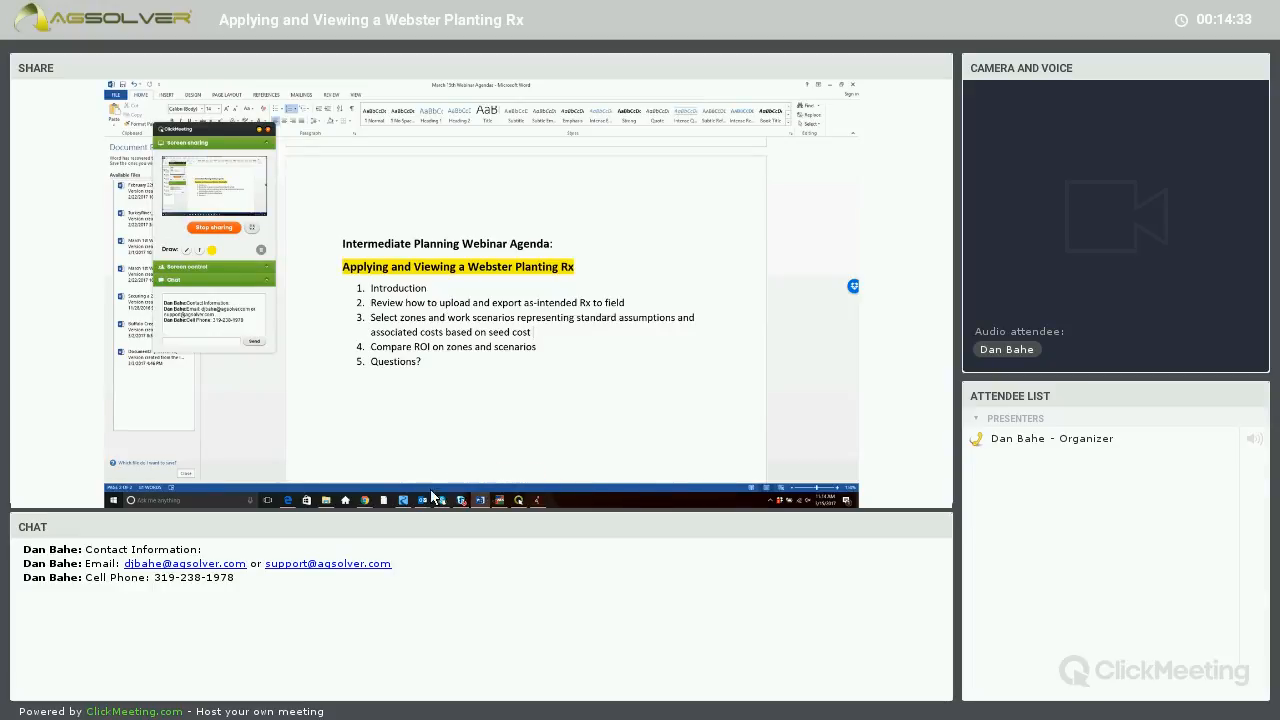
Switch from the Word agenda back to the Chrome browser.
{"action": "left_click", "coordinate": [367, 500]}
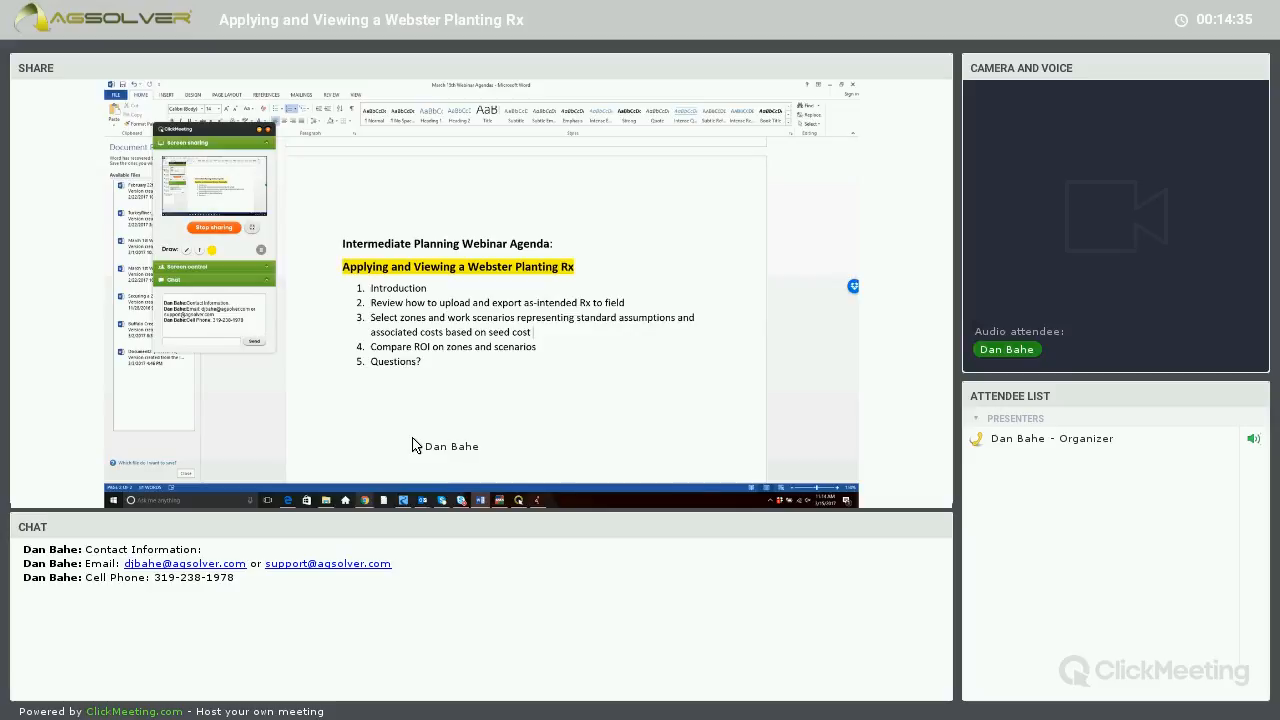